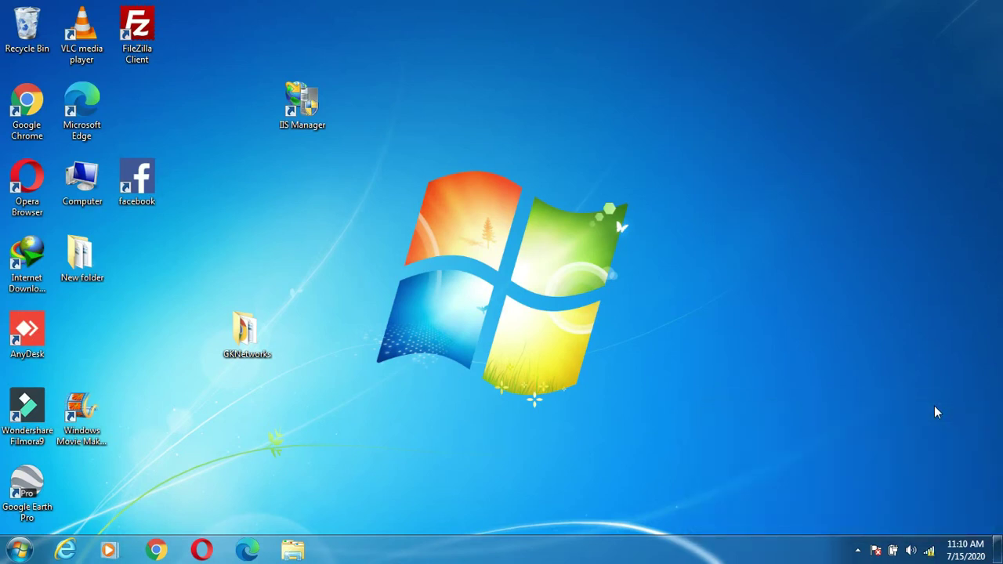
Check that the PC is on TP-LINK_23AA32 with no internet, then launch Google Chrome
left_click(929, 552)
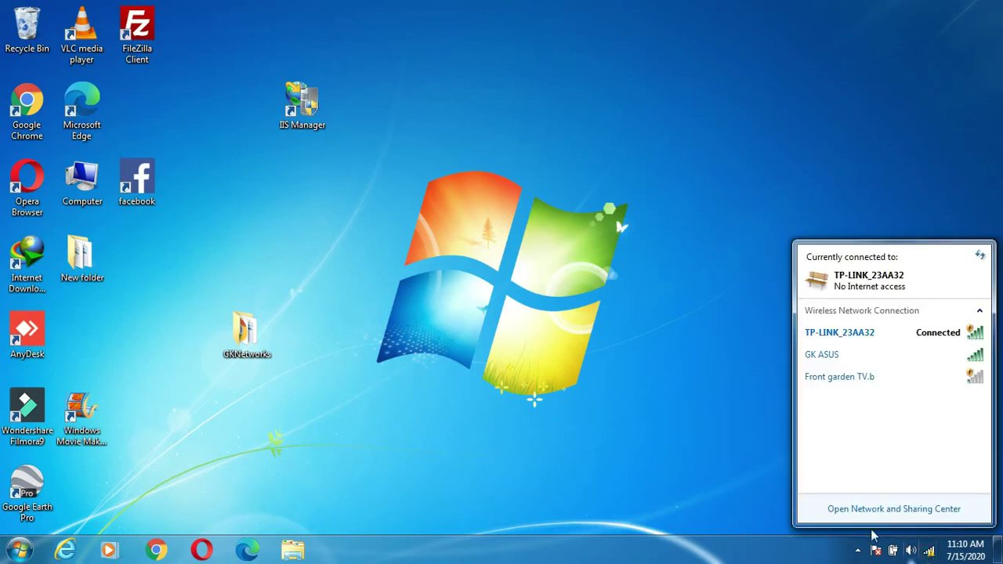
left_click(723, 488)
left_click(158, 551)
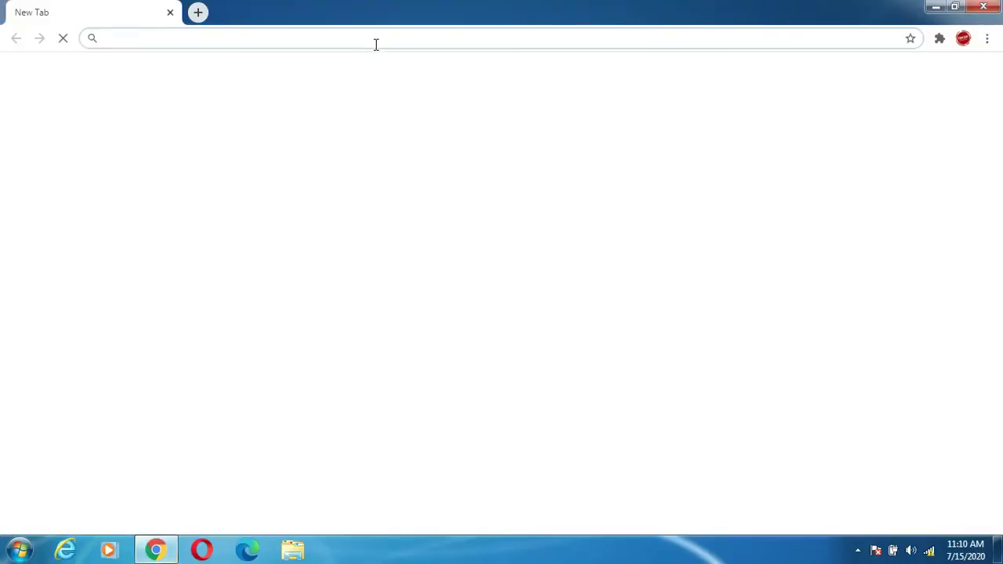
Load 192.168.0.1 and sign in to the TL-WR740N with the admin username and password
type("1")
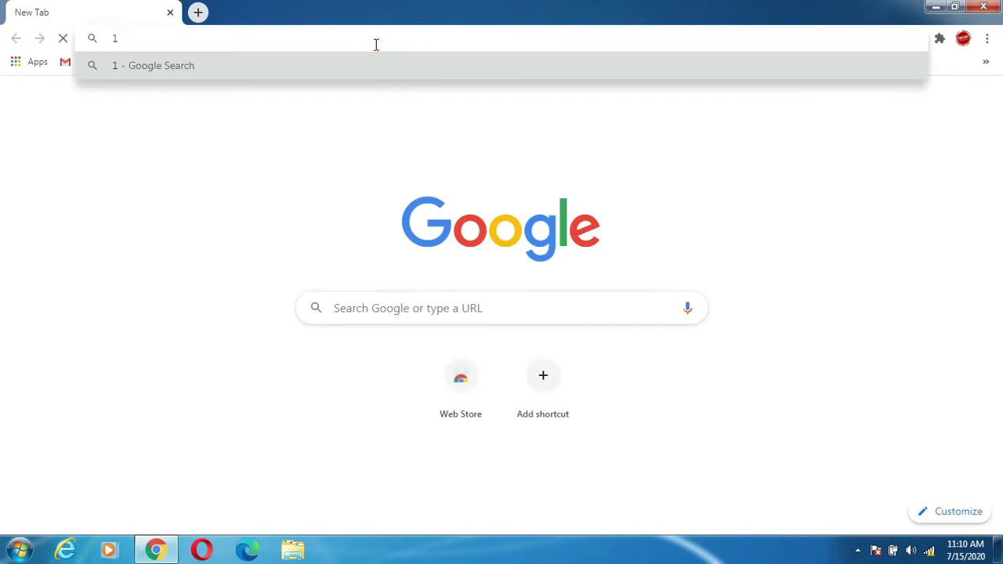
type("92.168")
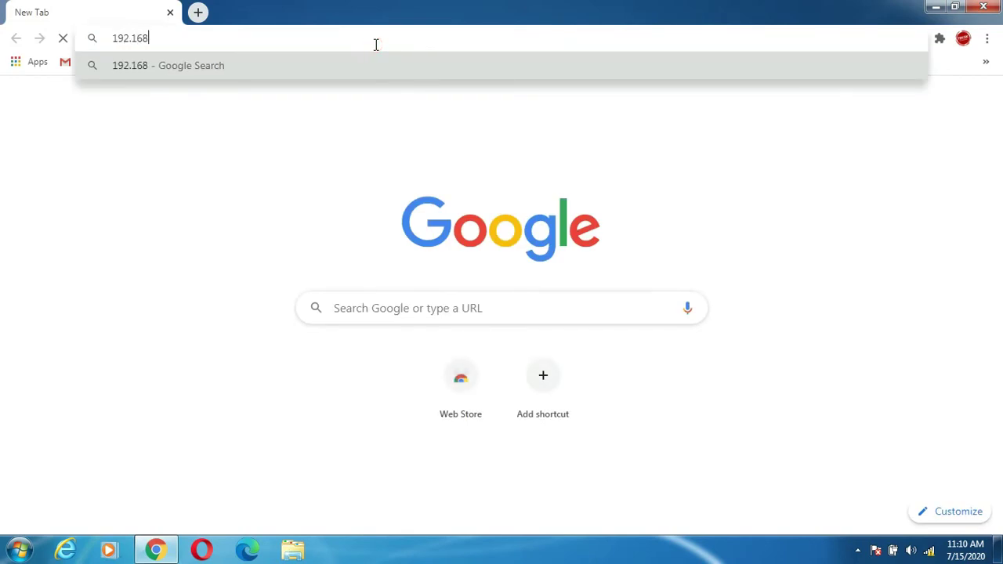
type(".0.1")
key("Return")
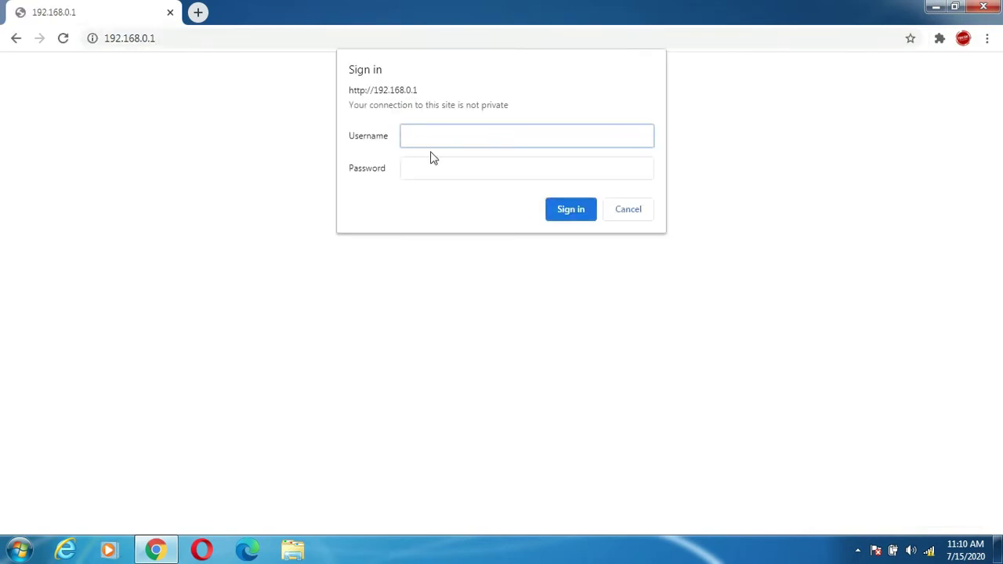
left_click(439, 137)
key("Tab")
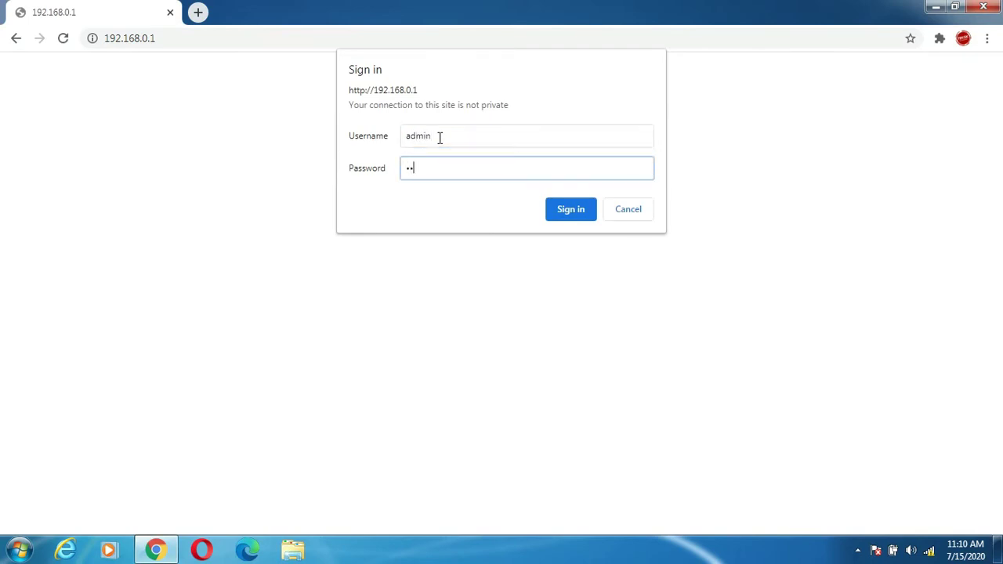
key("Return")
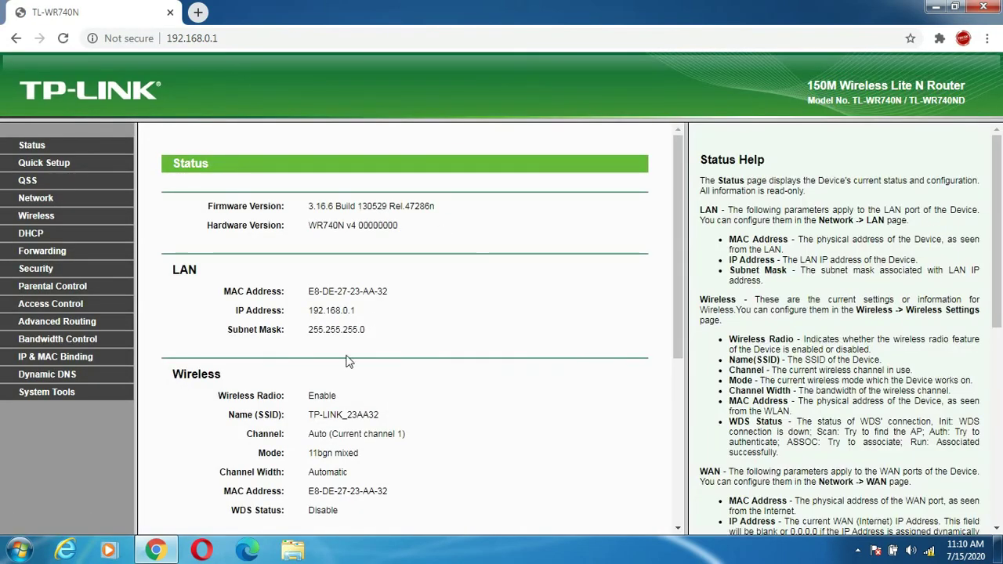
Review the router Status page, then bring up the Network WAN settings (Dynamic IP)
scroll(352, 383, "down", 4)
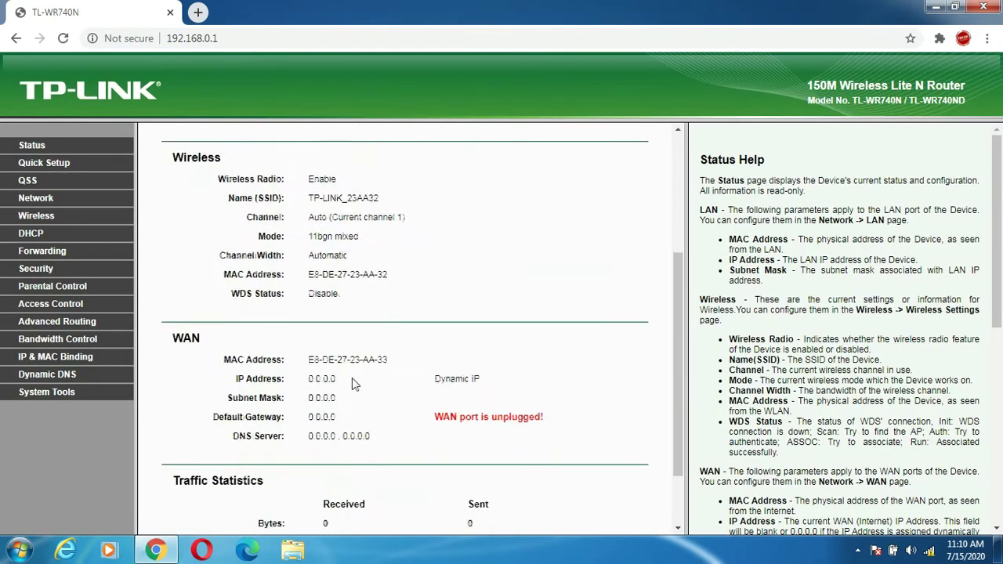
scroll(352, 383, "up", 5)
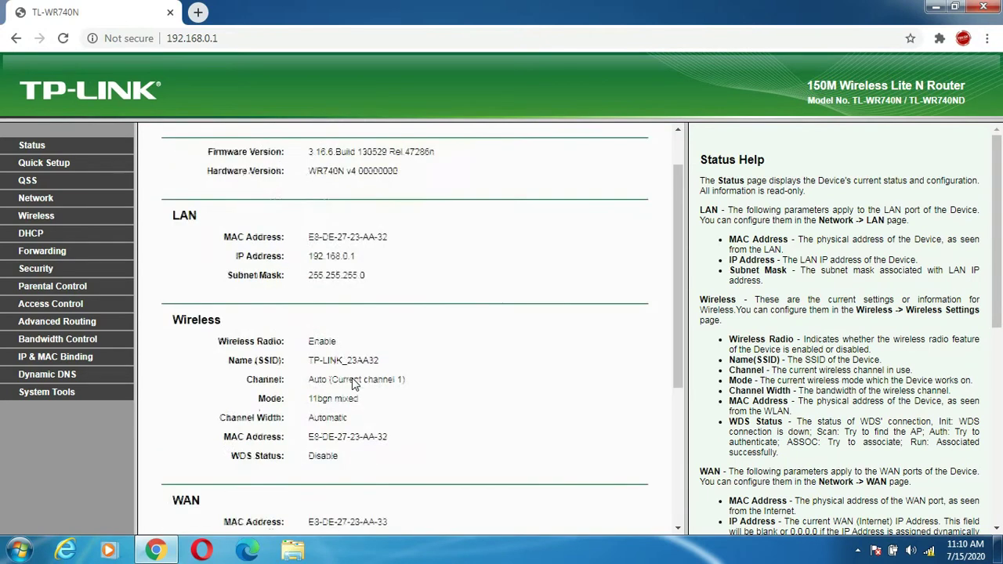
left_click(31, 201)
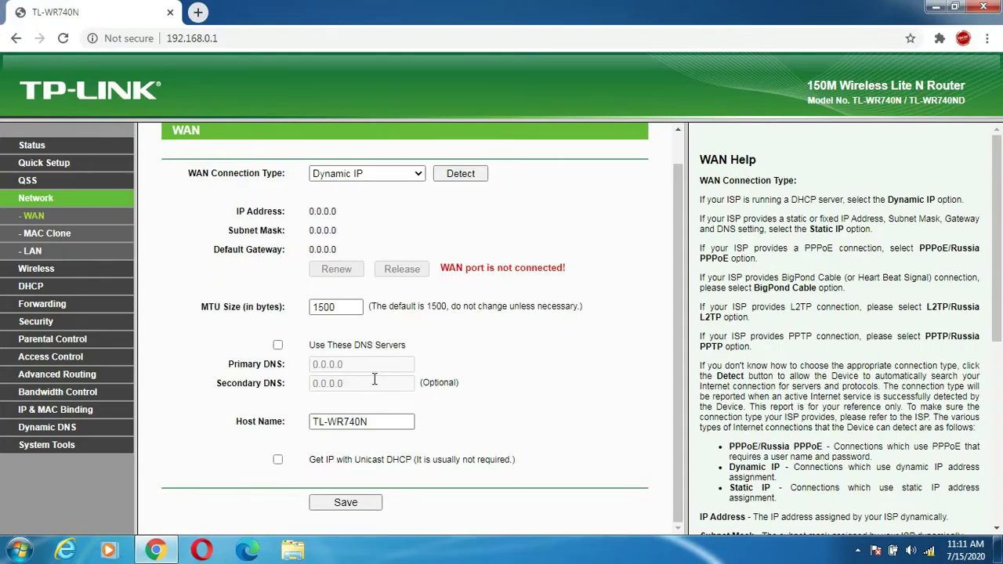
Look over the LAN, Wireless, DHCP and WAN settings pages
left_click(33, 254)
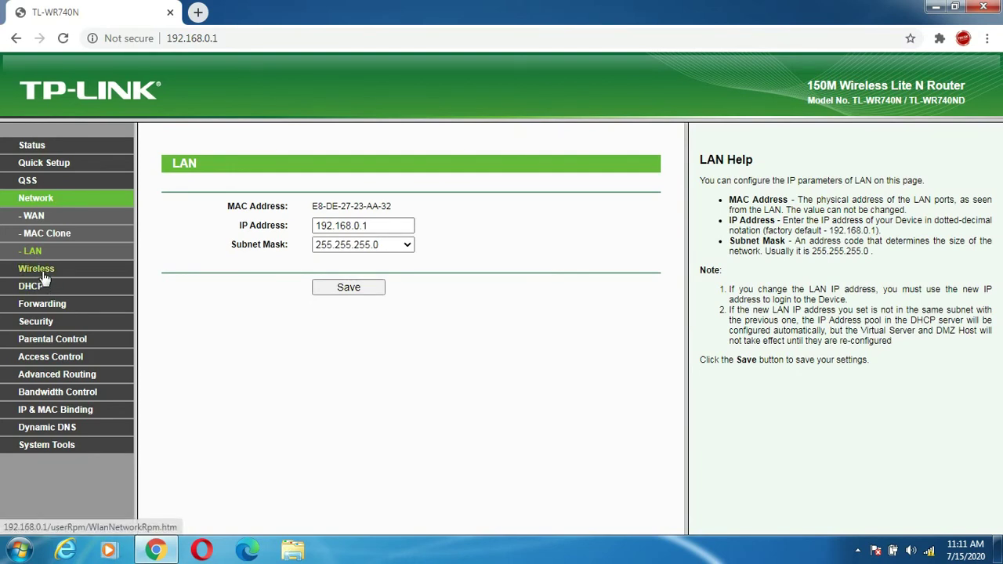
left_click(44, 272)
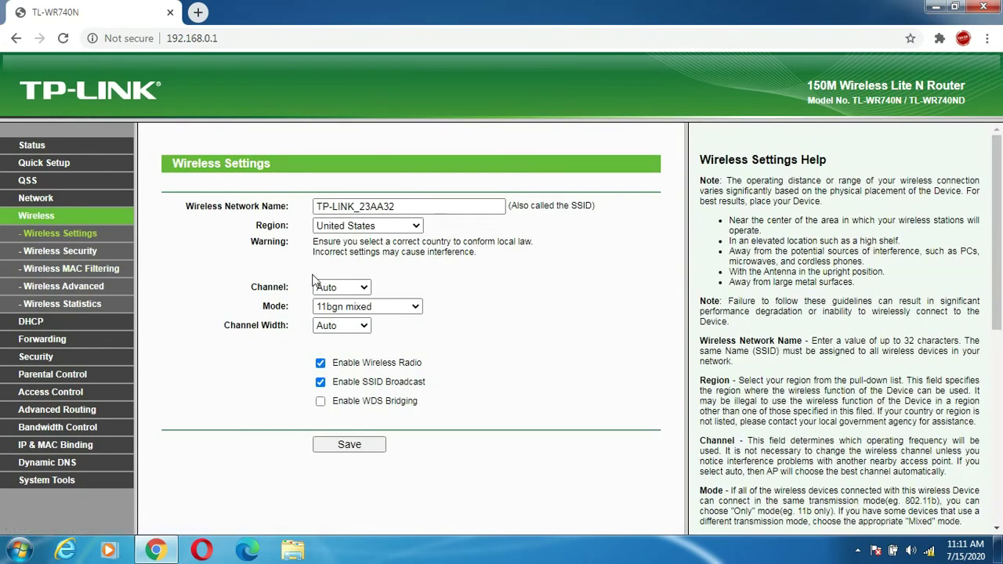
left_click(35, 324)
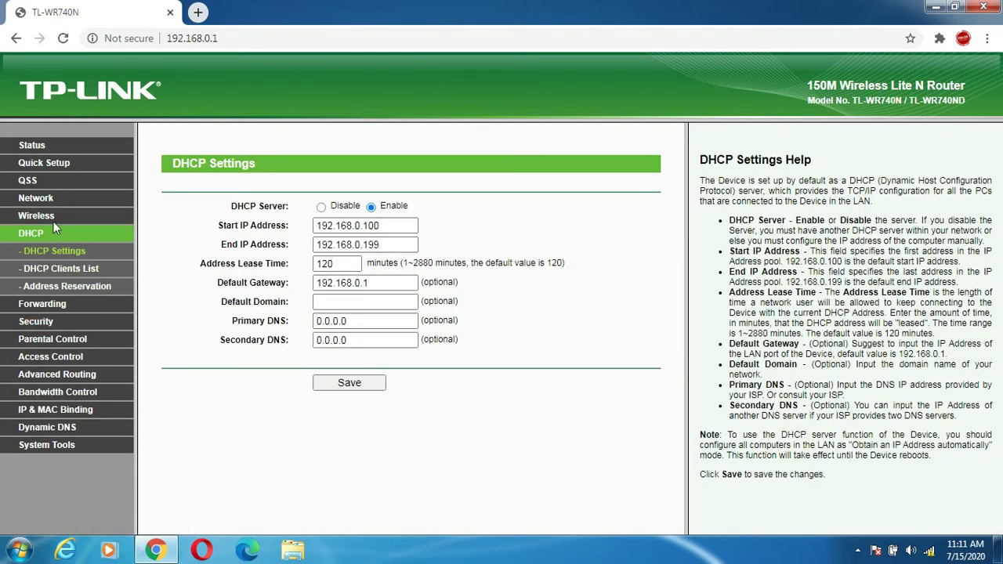
left_click(39, 198)
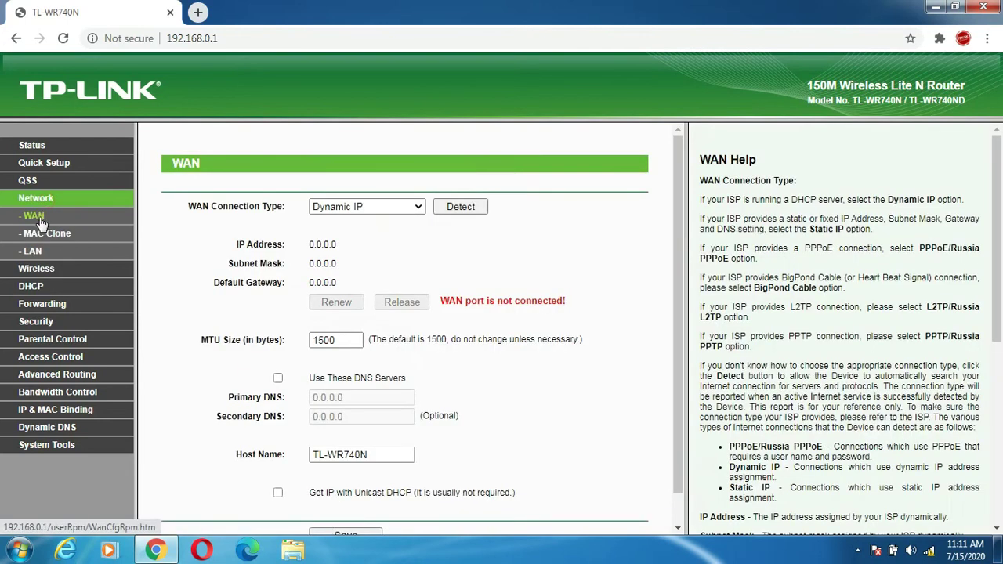
Change the LAN IP address to 192.168.43.50, save, and confirm the router reboot
left_click(34, 253)
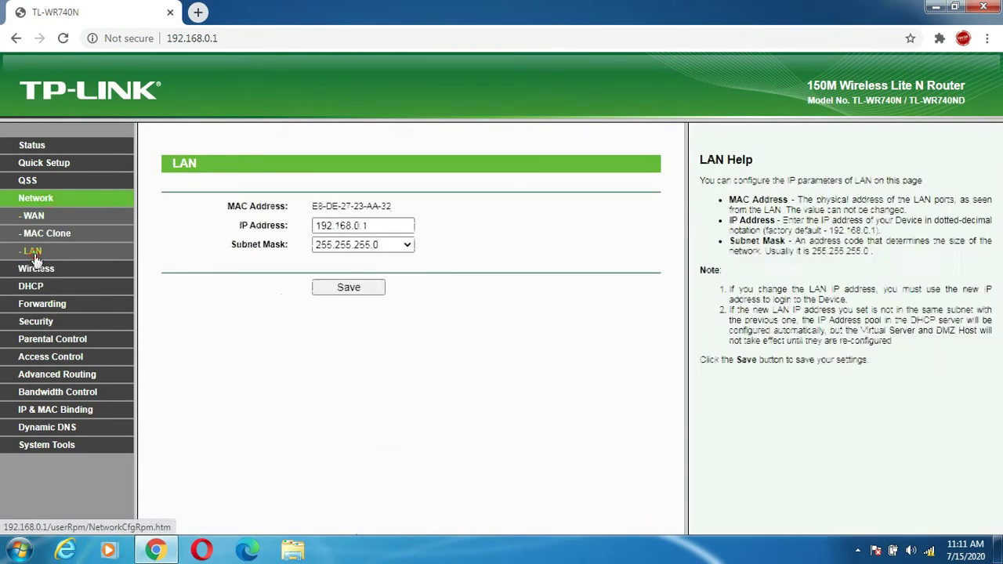
left_click(380, 230)
key("shift+Left")
key("shift+Left")
key("shift+Left")
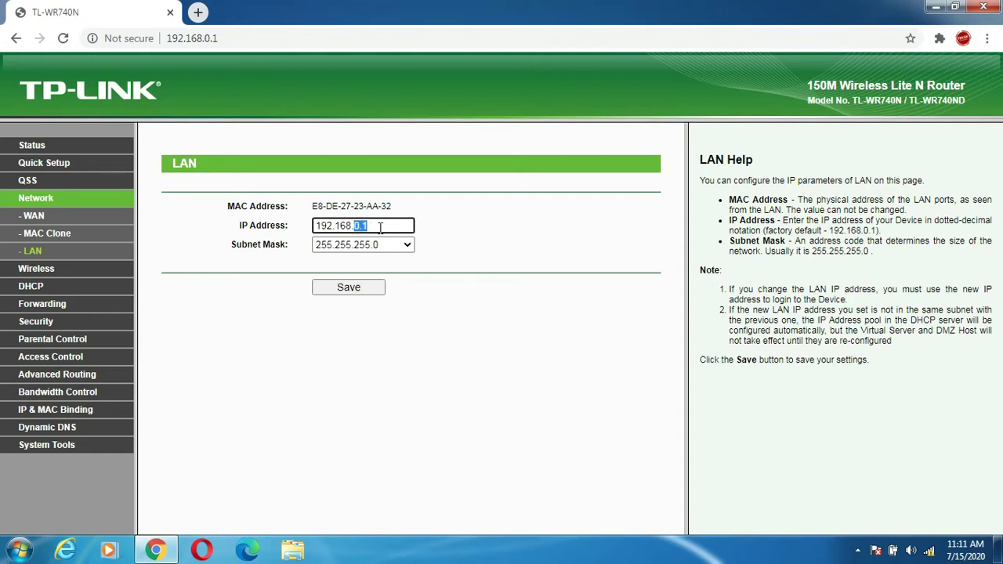
type("43.5")
left_click(374, 285)
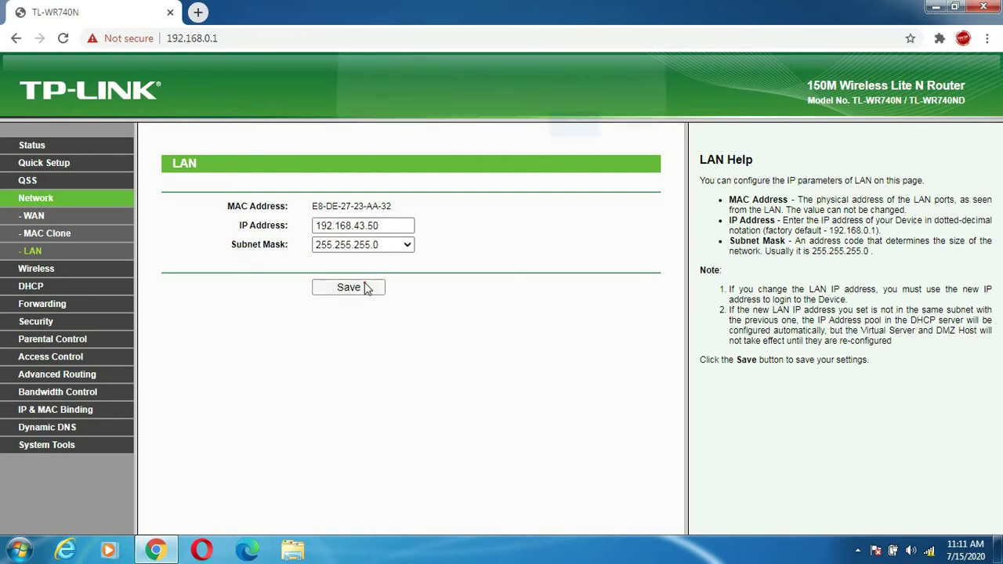
left_click(573, 138)
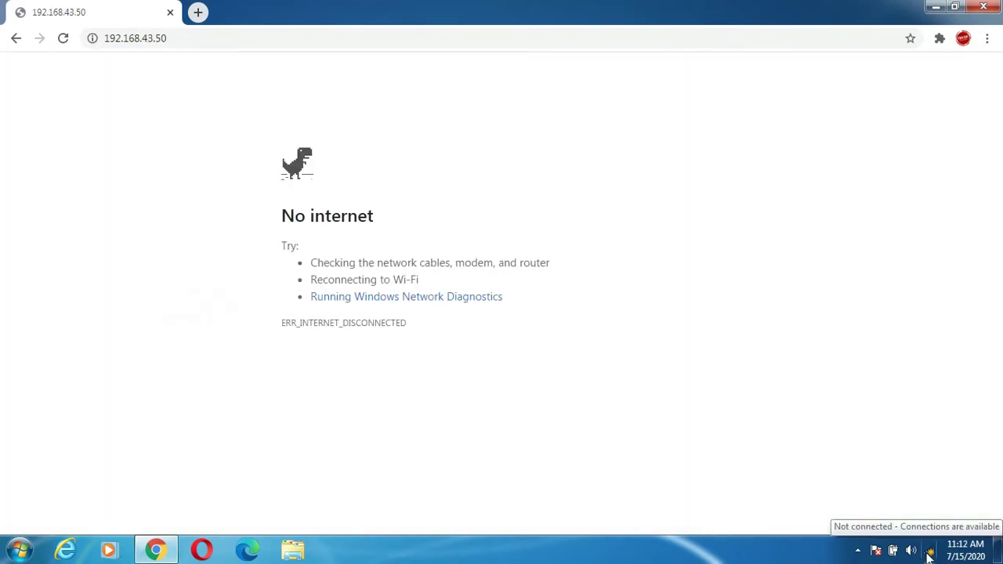
Connect to the TP-LINK_23AA32 wireless network from the tray network list
left_click(929, 554)
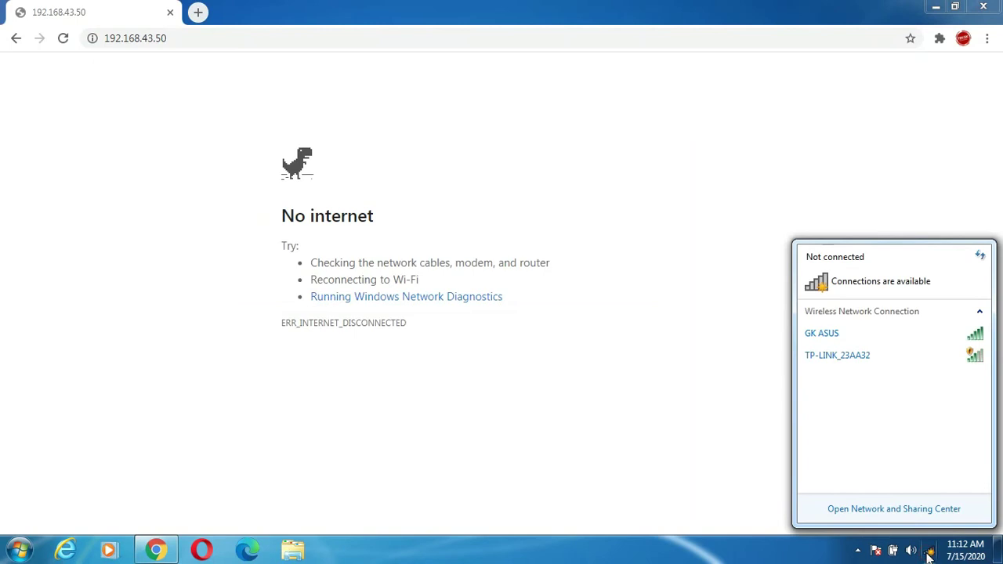
left_click(870, 358)
left_click(957, 411)
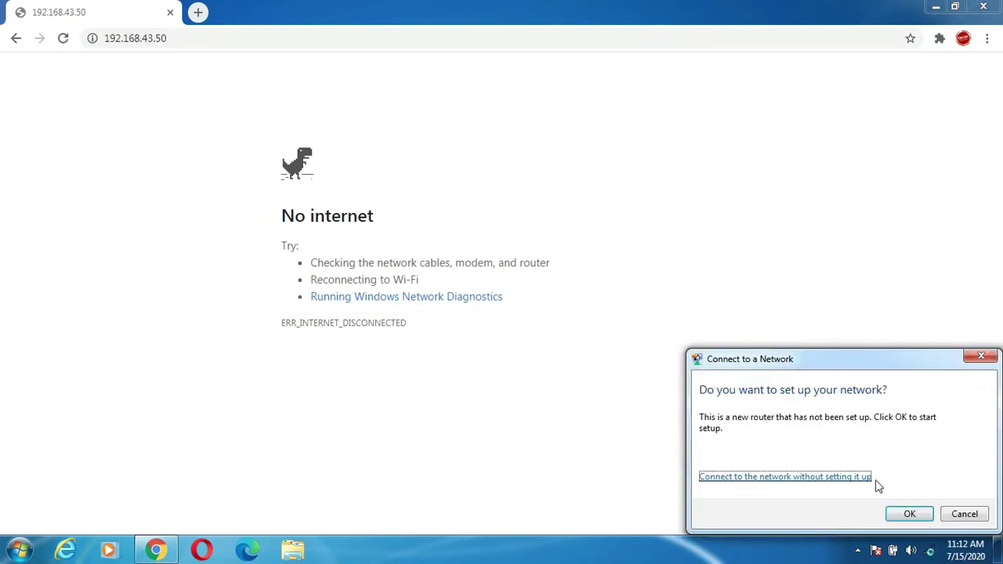
Finish the network setup wizard with the router PIN, keeping the name TEKGK_Network
left_click(903, 511)
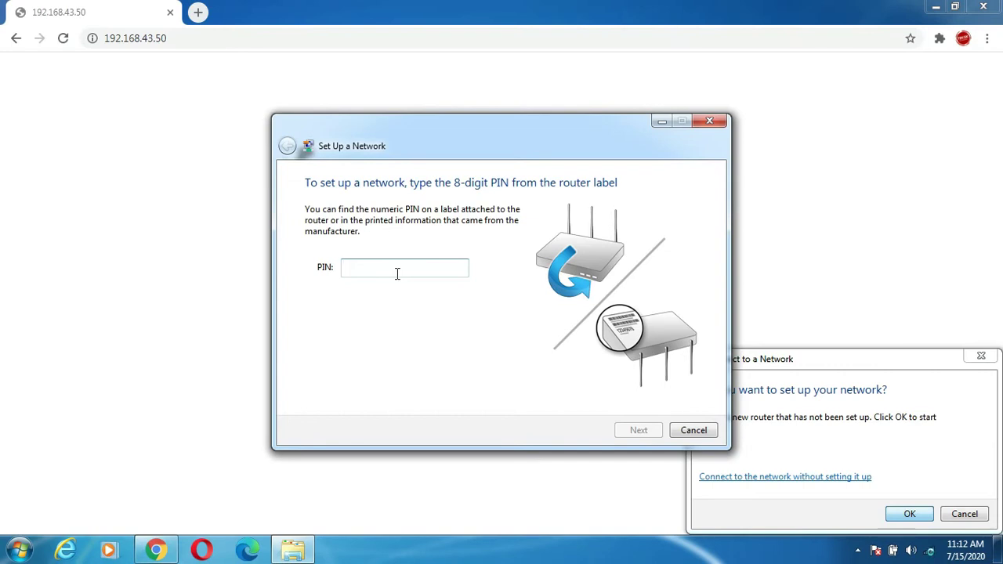
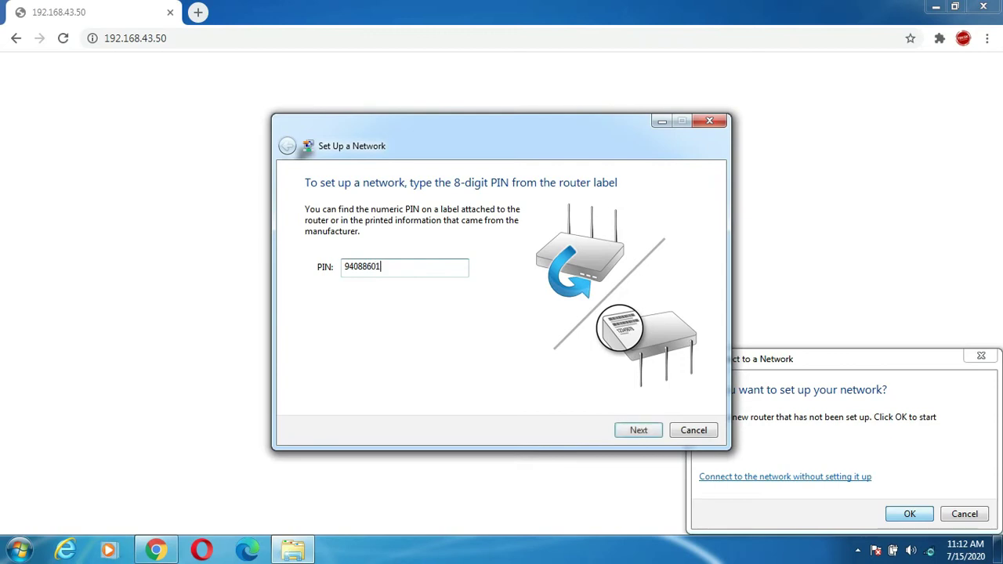
left_click(630, 429)
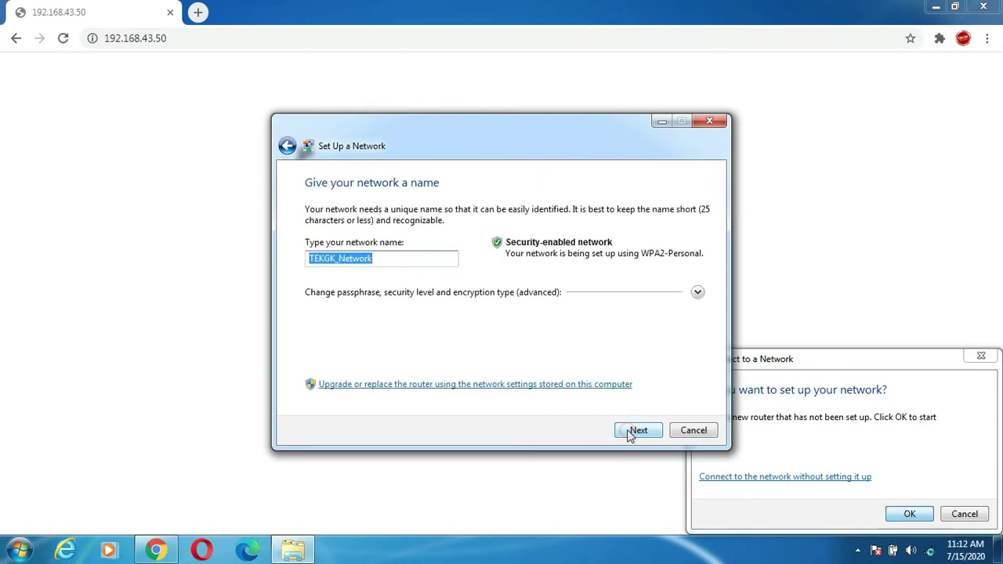
left_click(632, 431)
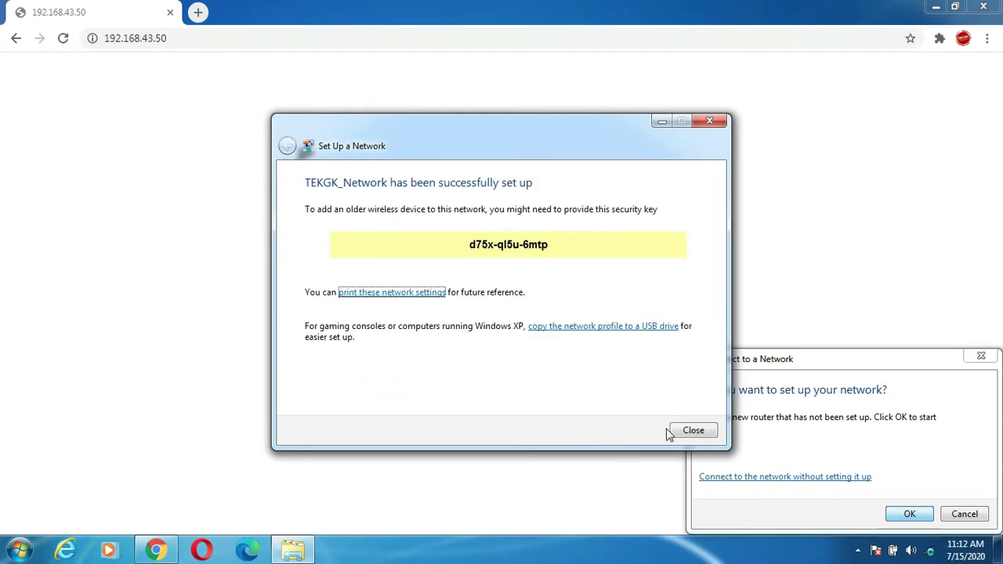
left_click(683, 433)
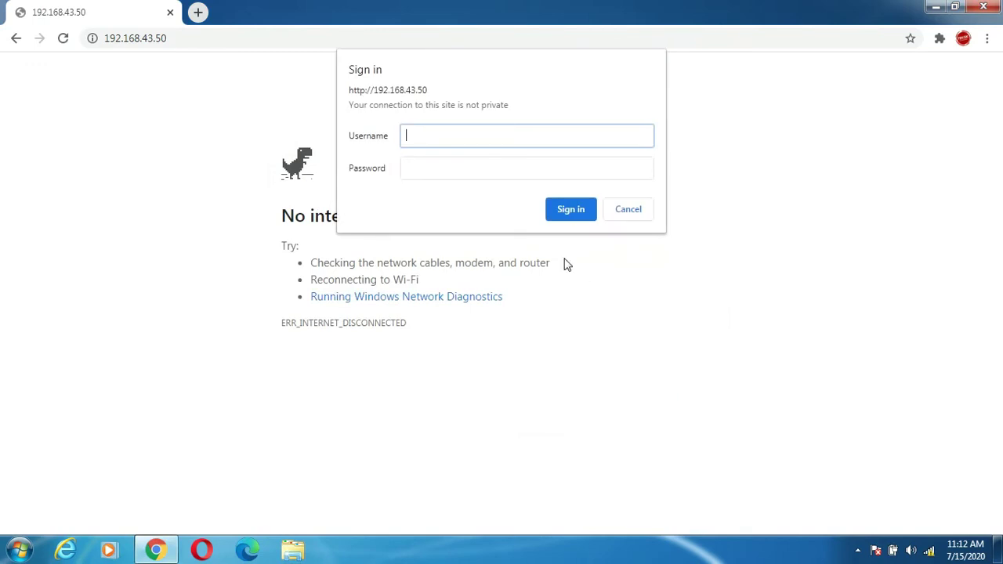
Sign in to the router at 192.168.43.50 with the admin username and password
key("Tab")
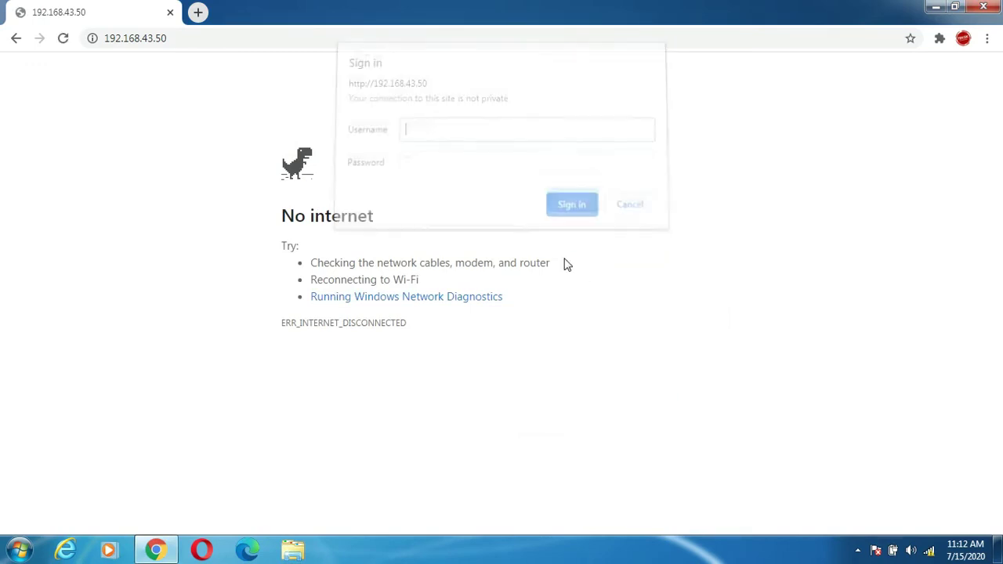
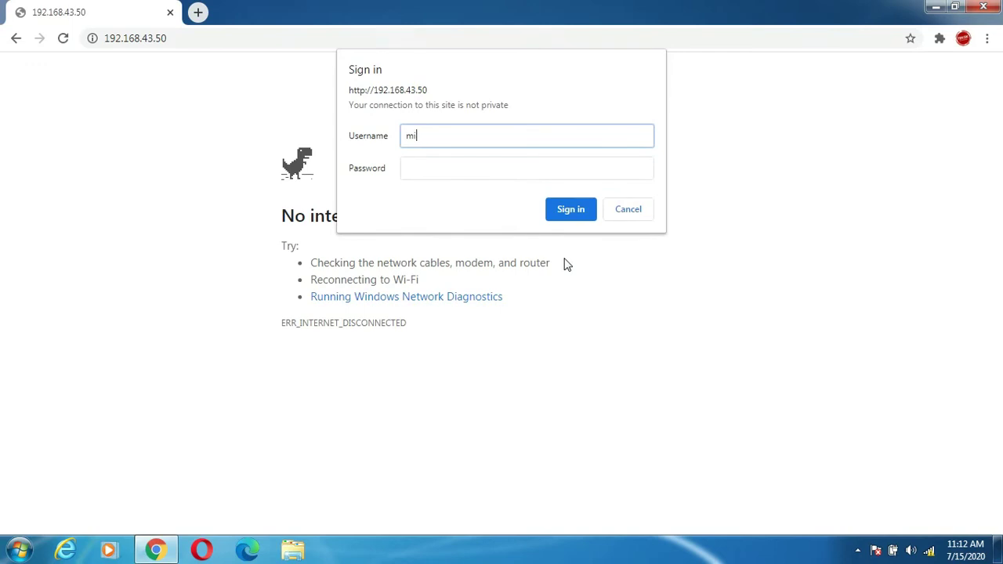
key("Tab")
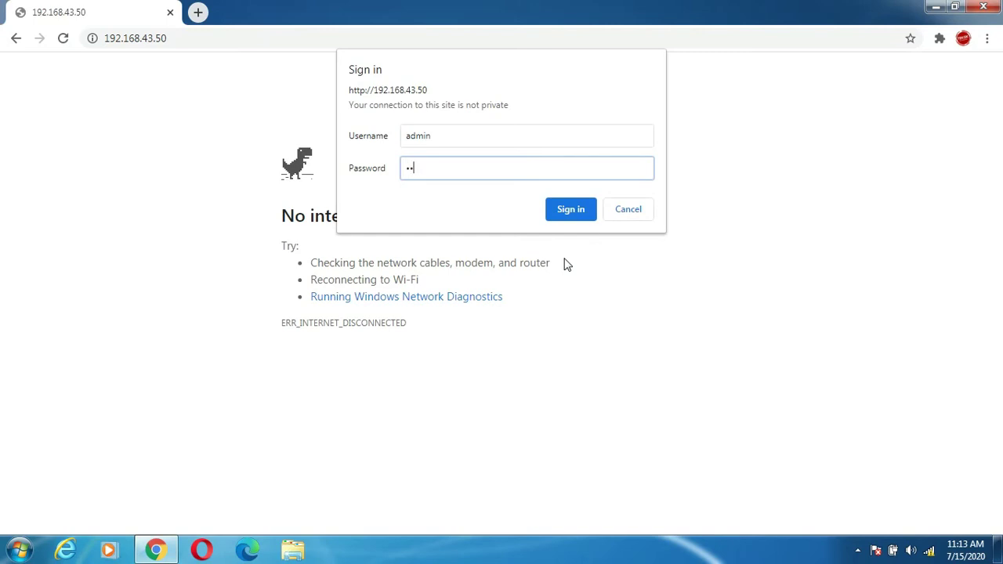
key("Return")
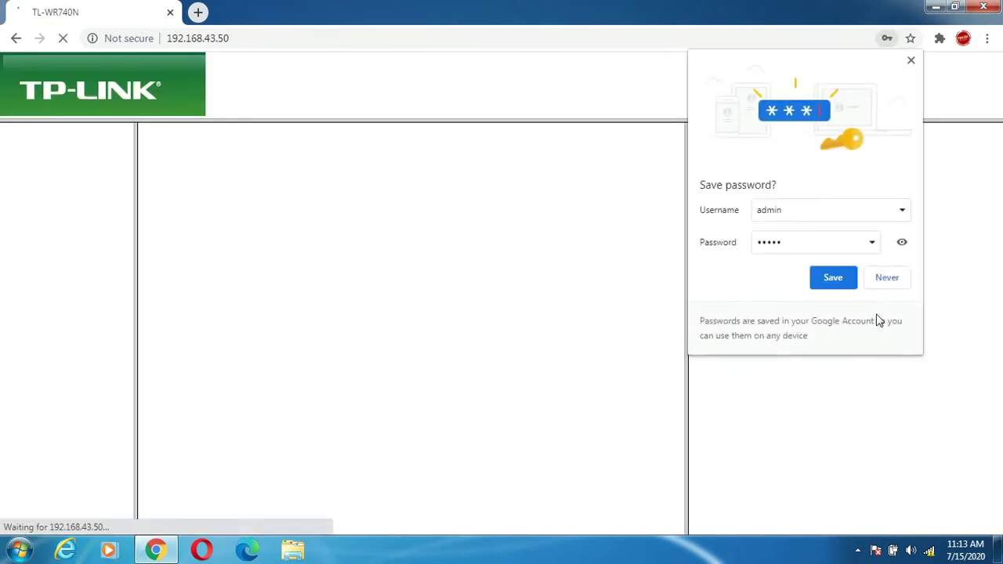
Decline saving the password and go to the Network LAN page
left_click(886, 278)
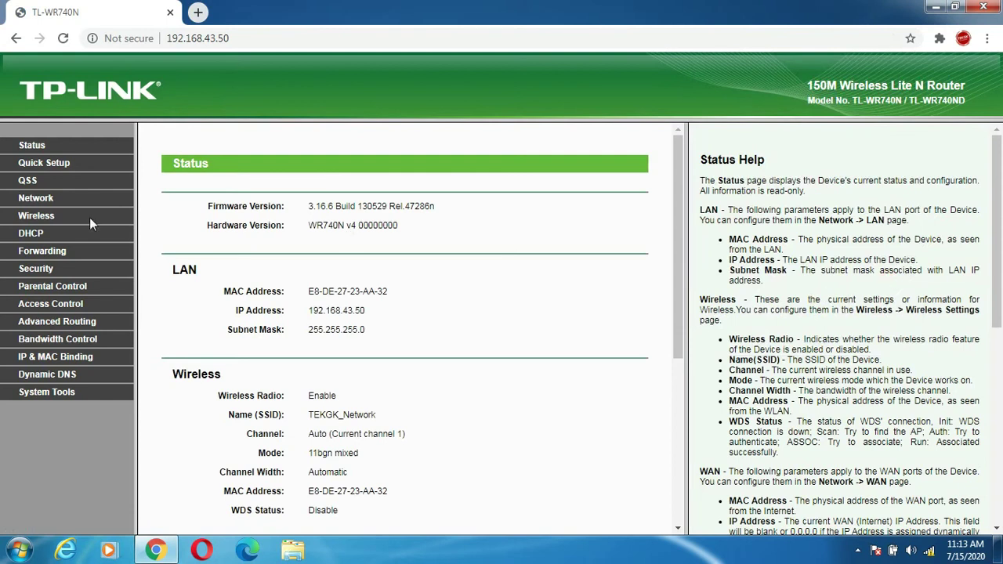
left_click(50, 199)
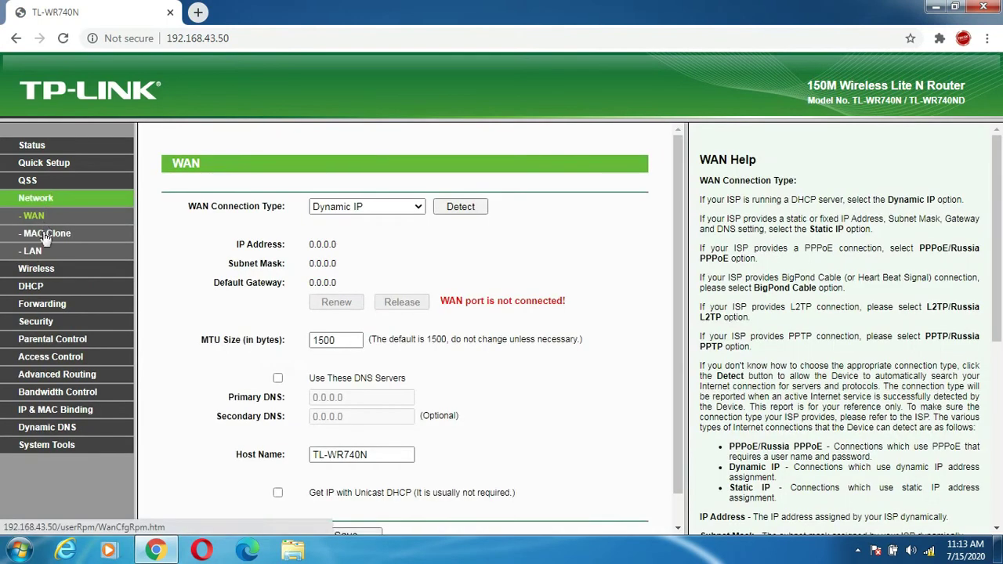
left_click(35, 251)
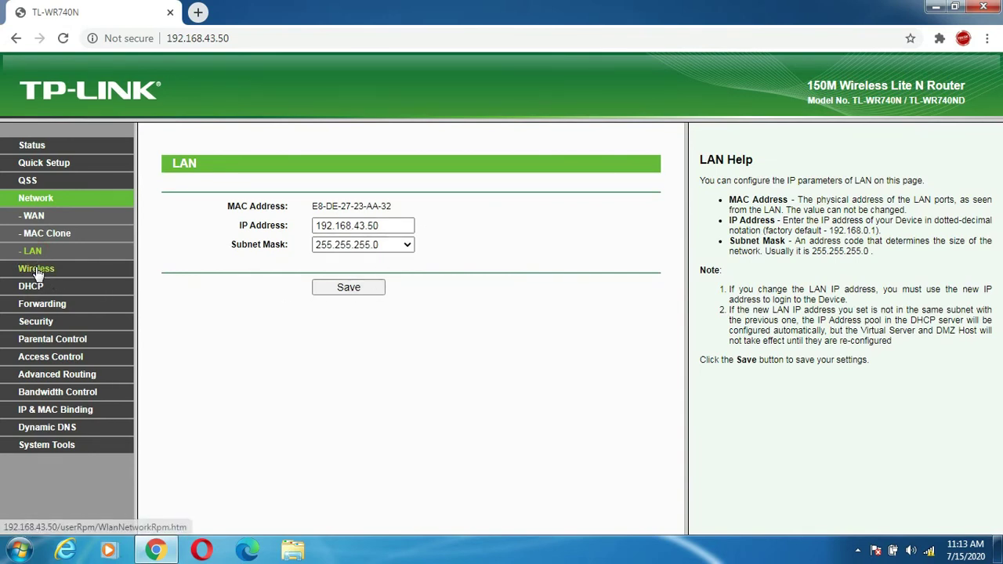
Show the Wireless Security page and review its WPA/WPA2-Personal options
left_click(37, 269)
left_click(49, 252)
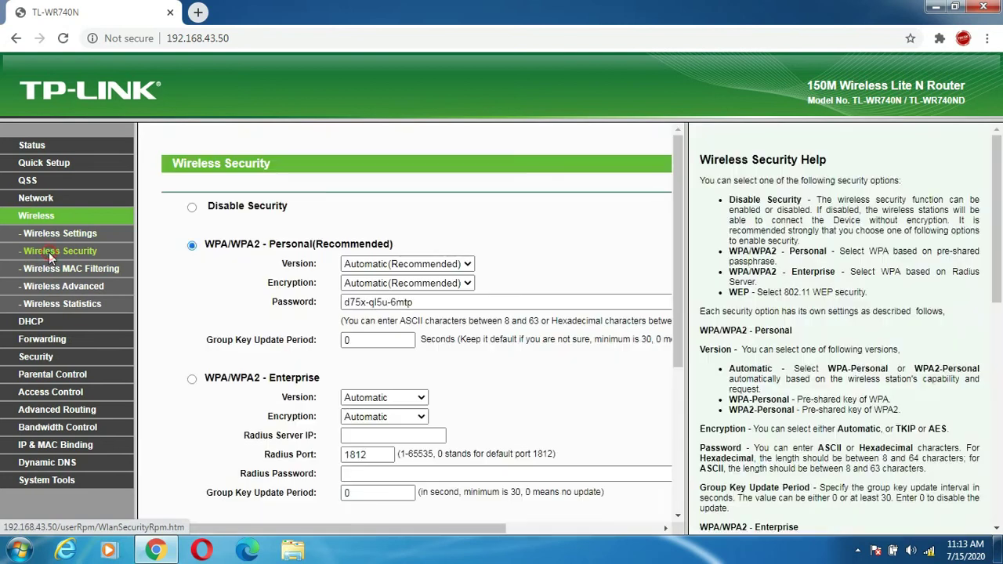
scroll(382, 380, "down", 1)
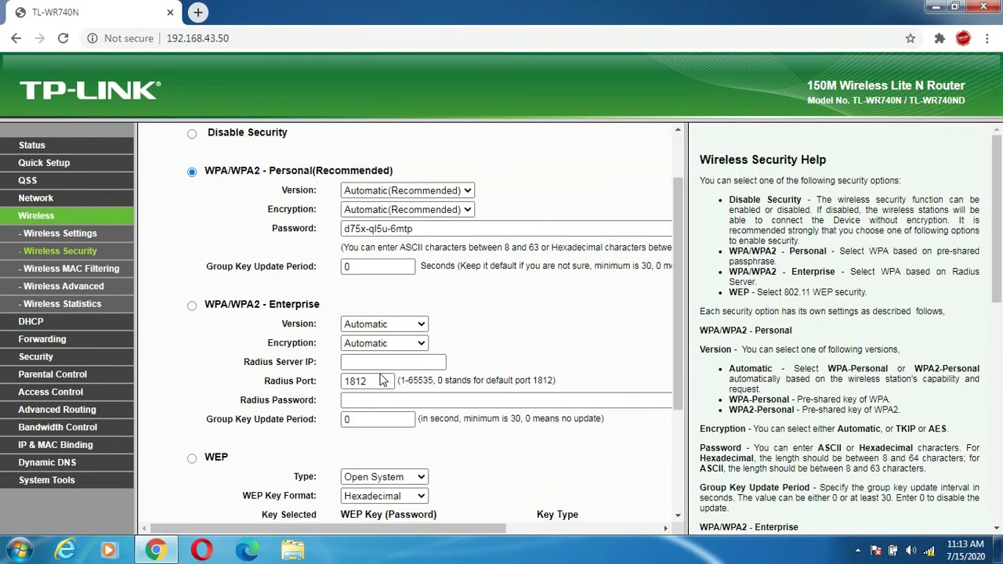
scroll(382, 380, "down", 2)
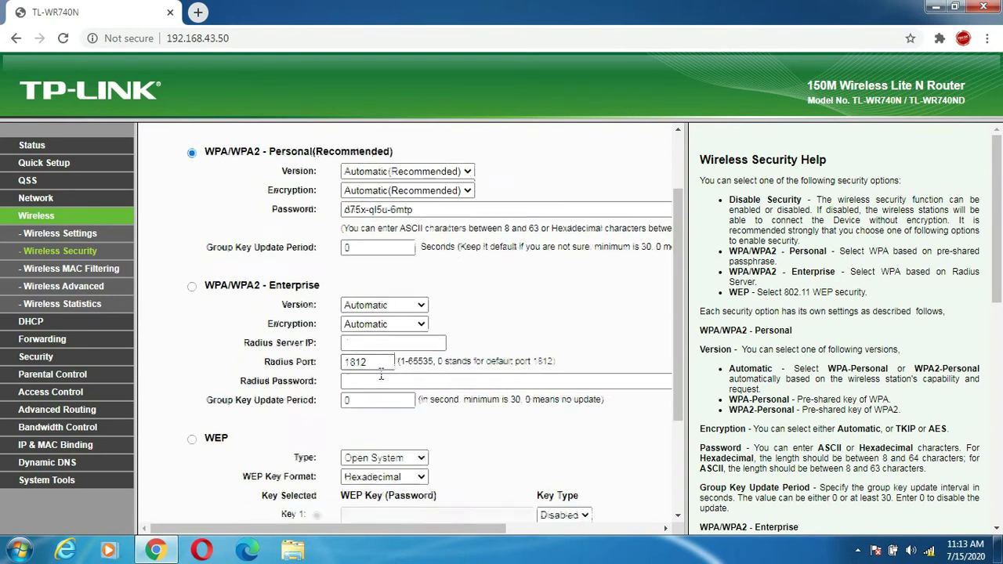
scroll(383, 380, "up", 2)
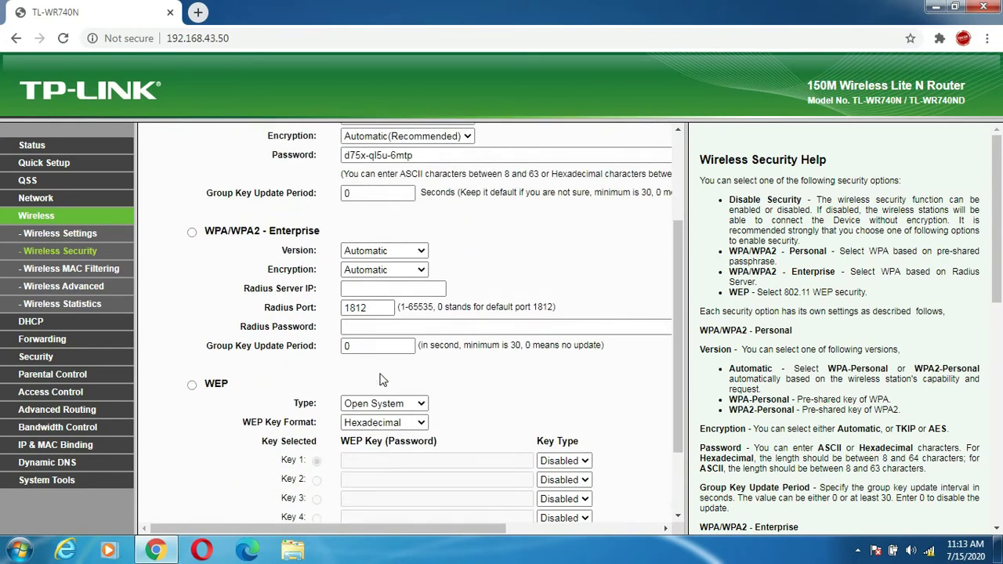
scroll(383, 380, "down", 3)
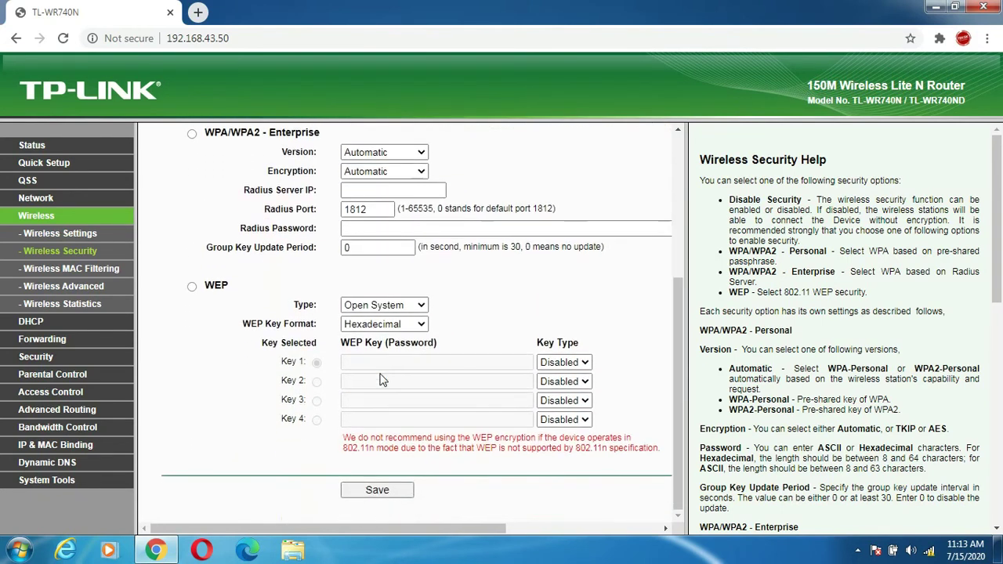
scroll(382, 379, "up", 6)
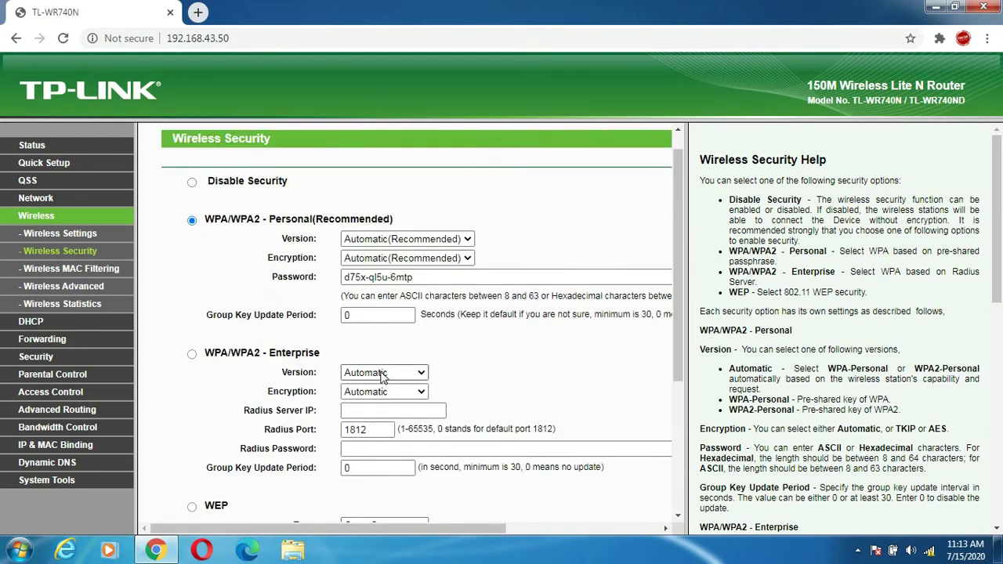
scroll(320, 457, "down", 6)
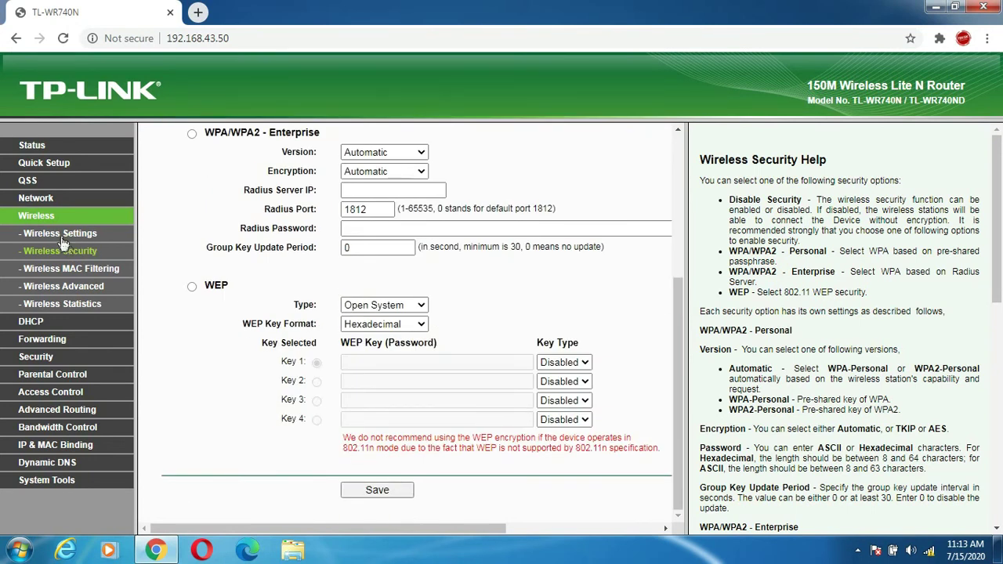
Enable WDS bridging and pick GK ASUS from the network survey as the bridged AP
left_click(38, 232)
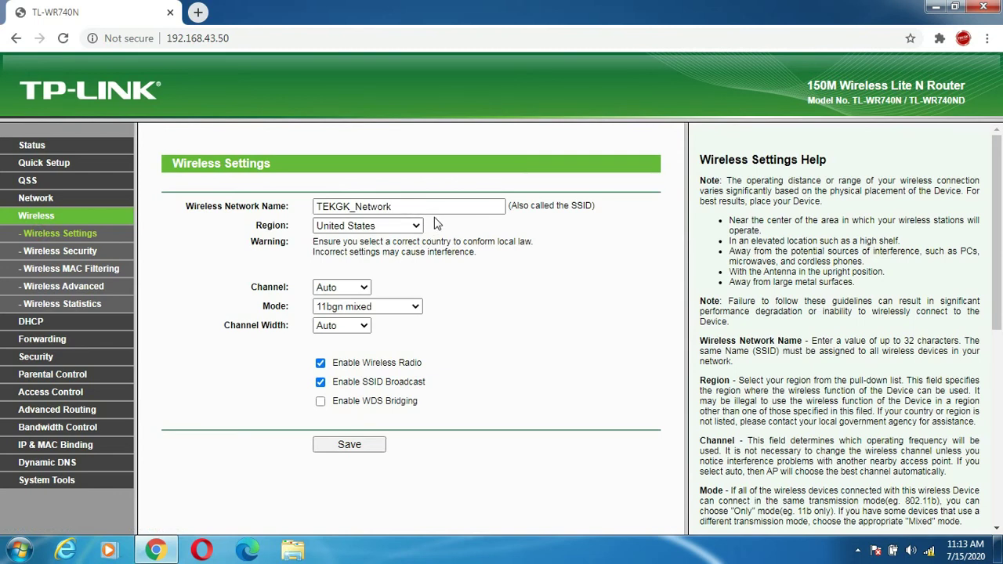
left_click(321, 403)
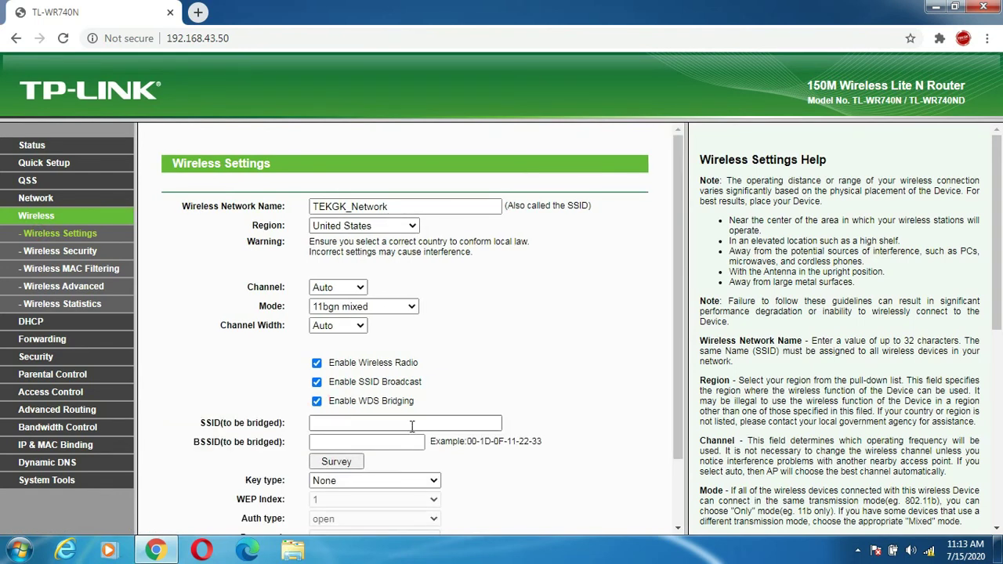
left_click(339, 462)
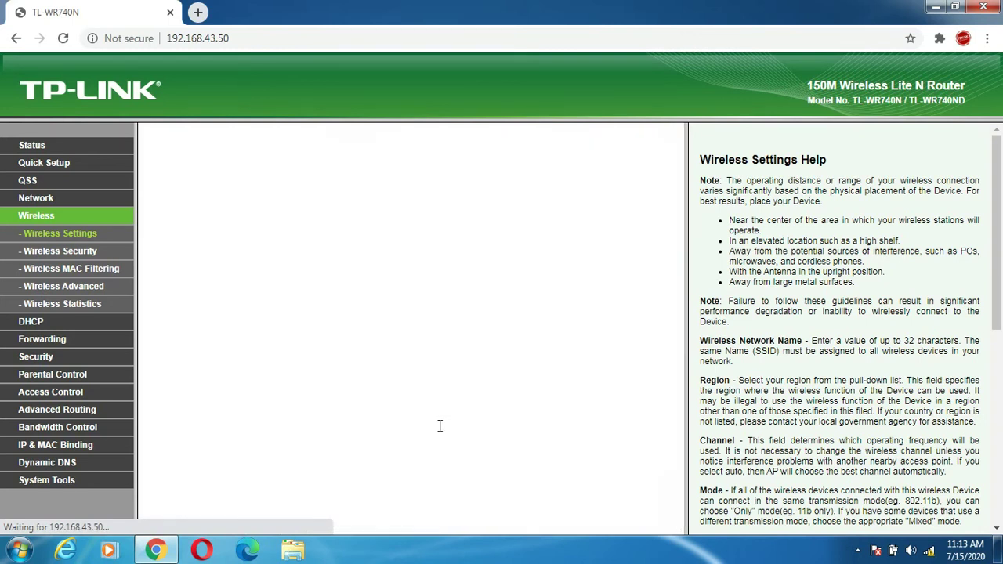
left_click(611, 241)
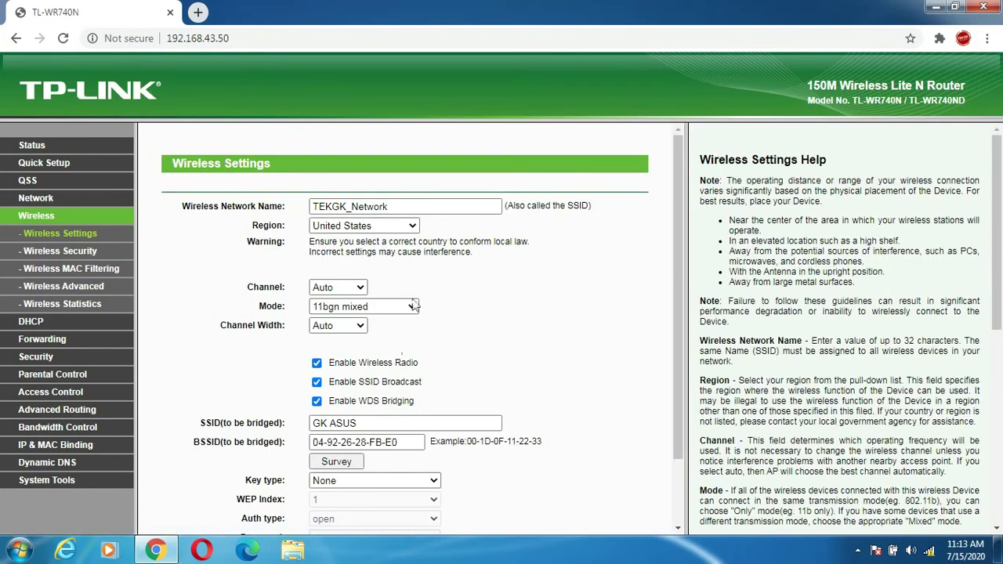
Rename the wireless SSID to TEKGK
mouse_move(365, 207)
left_mouse_down()
mouse_move(414, 207)
mouse_move(350, 207)
left_mouse_up()
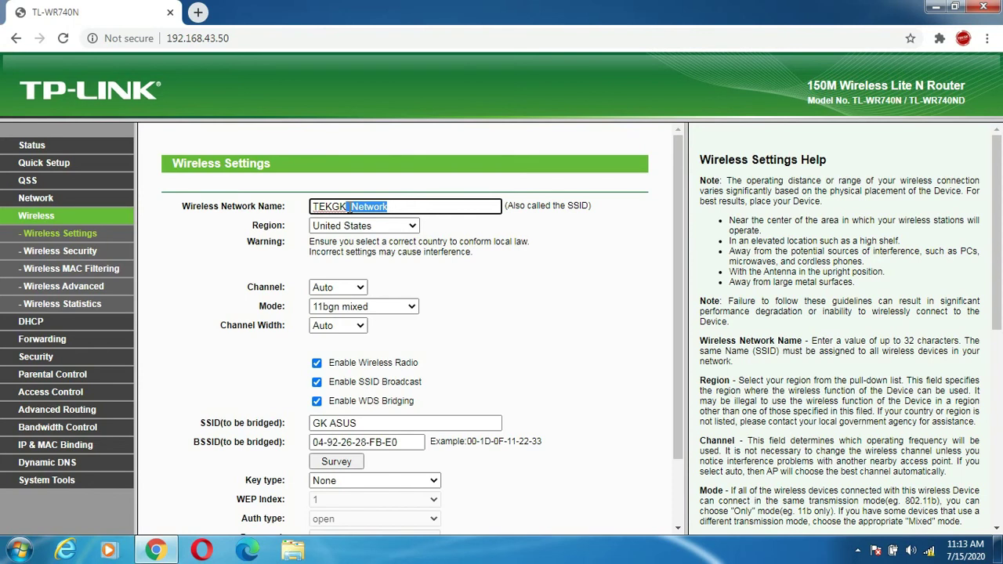
key("BackSpace")
left_click(563, 304)
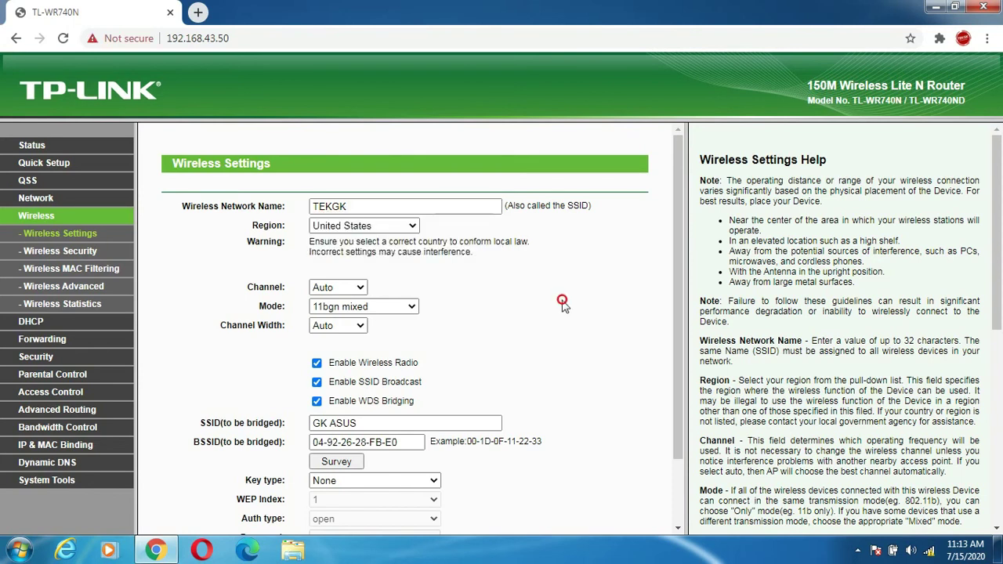
Set the bridge key type to WPA-PSK/WPA2-PSK with the saved password, save, and match channel 6
scroll(563, 305, "down", 2)
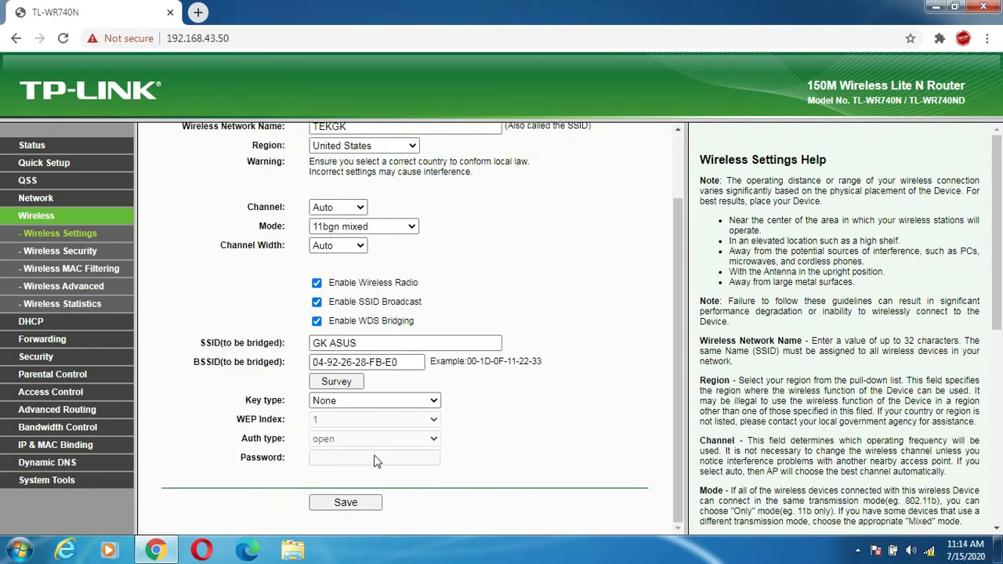
left_click(430, 406)
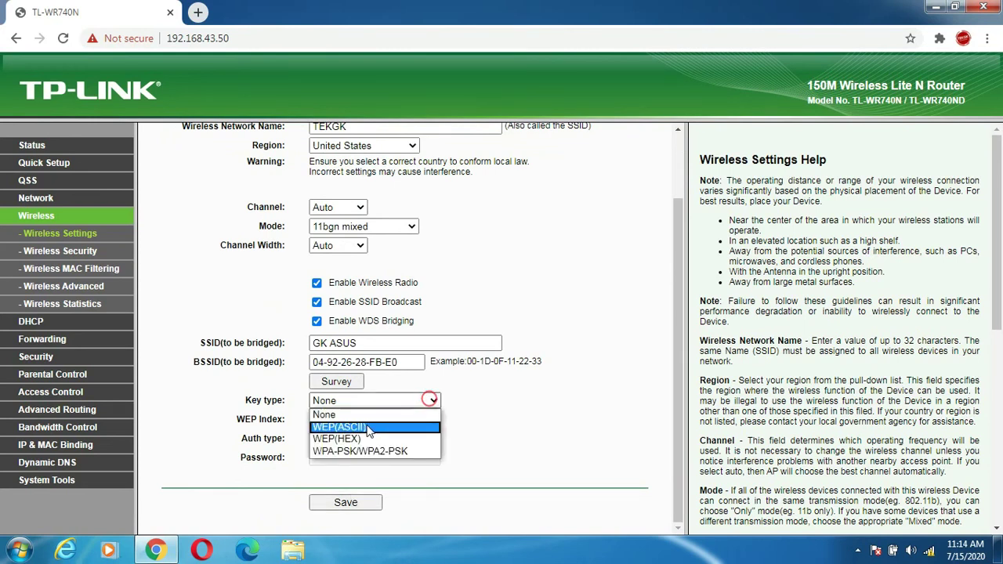
left_click(347, 451)
left_click(347, 453)
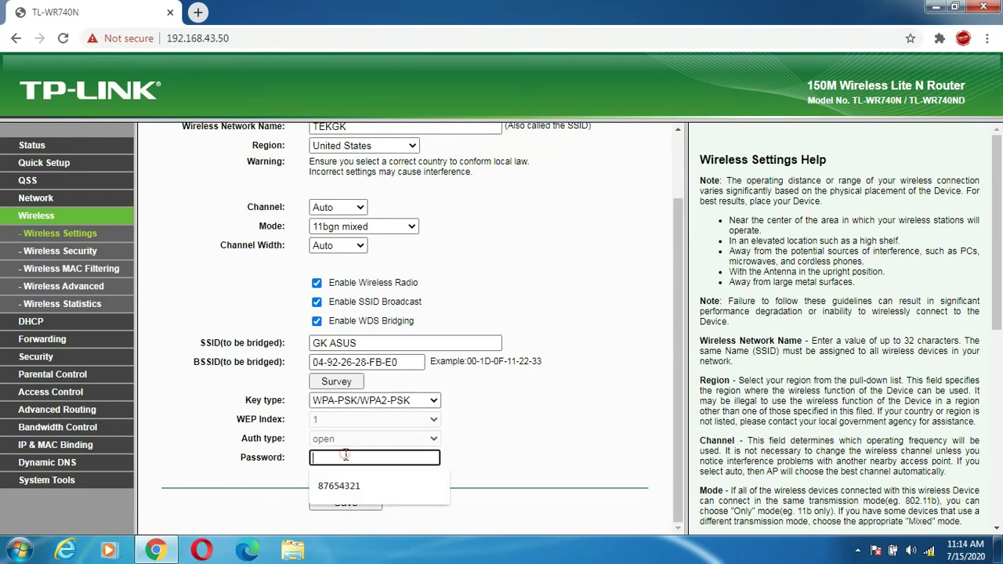
key("Down")
key("Return")
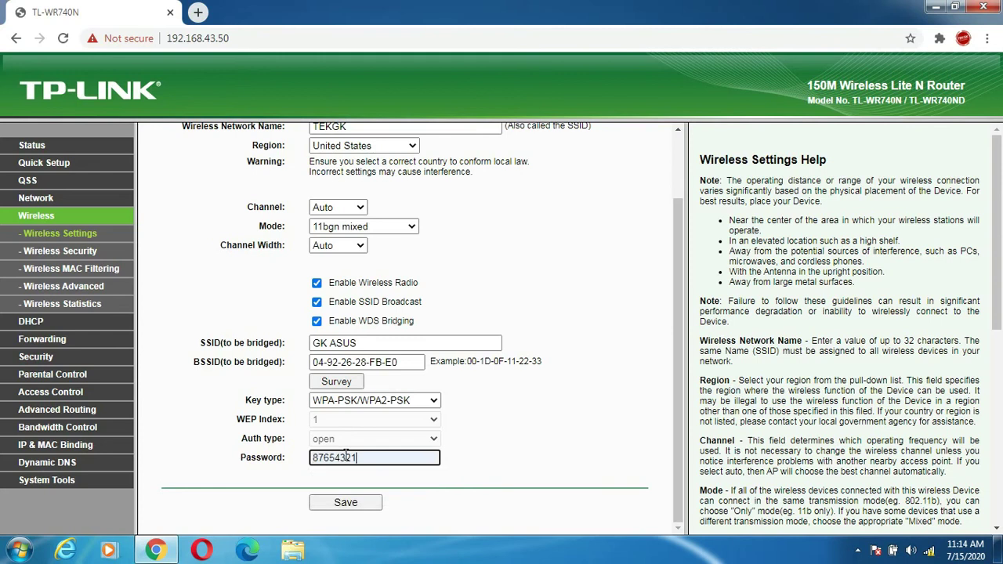
left_click(351, 502)
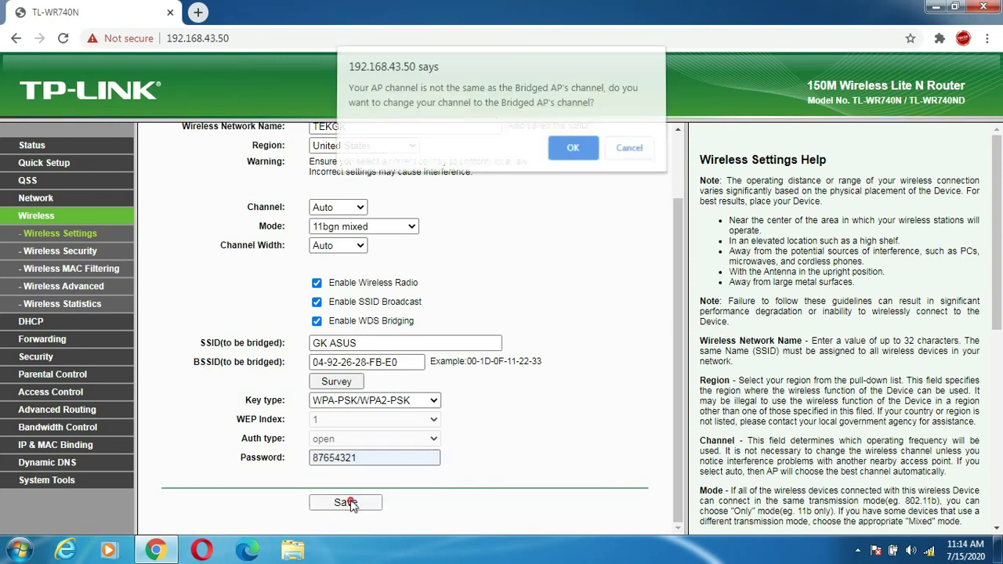
left_click(572, 152)
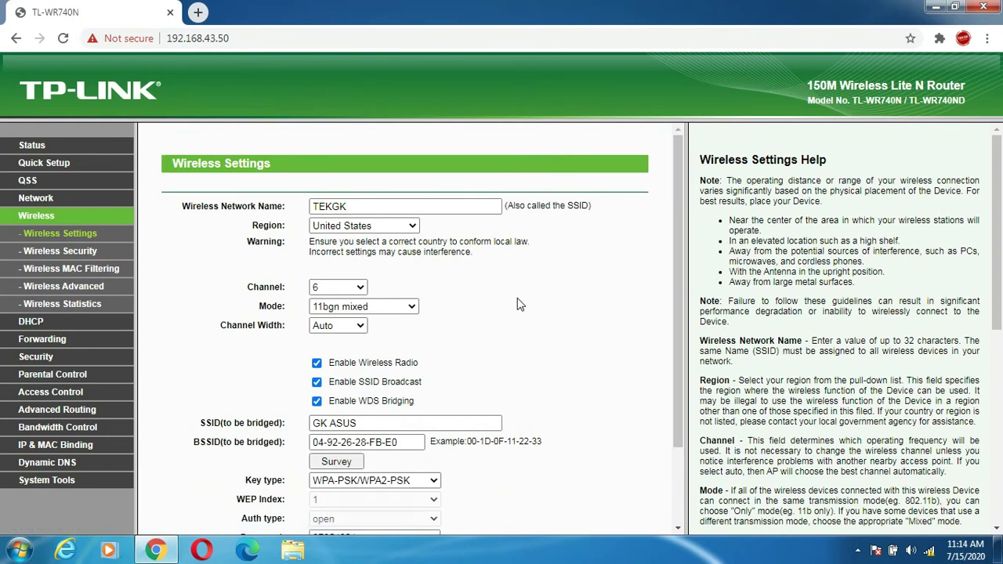
scroll(520, 340, "down", 2)
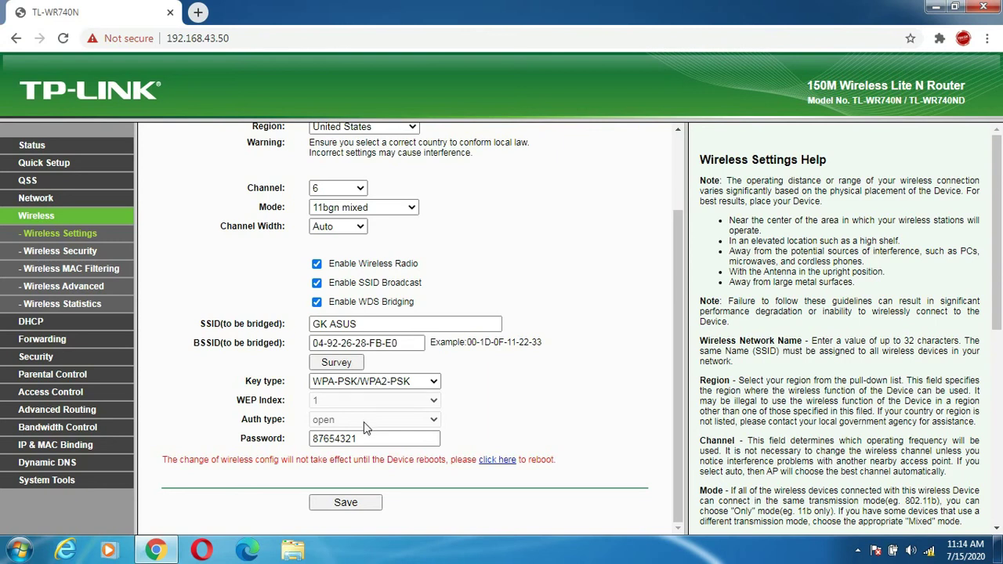
scroll(368, 353, "up", 2)
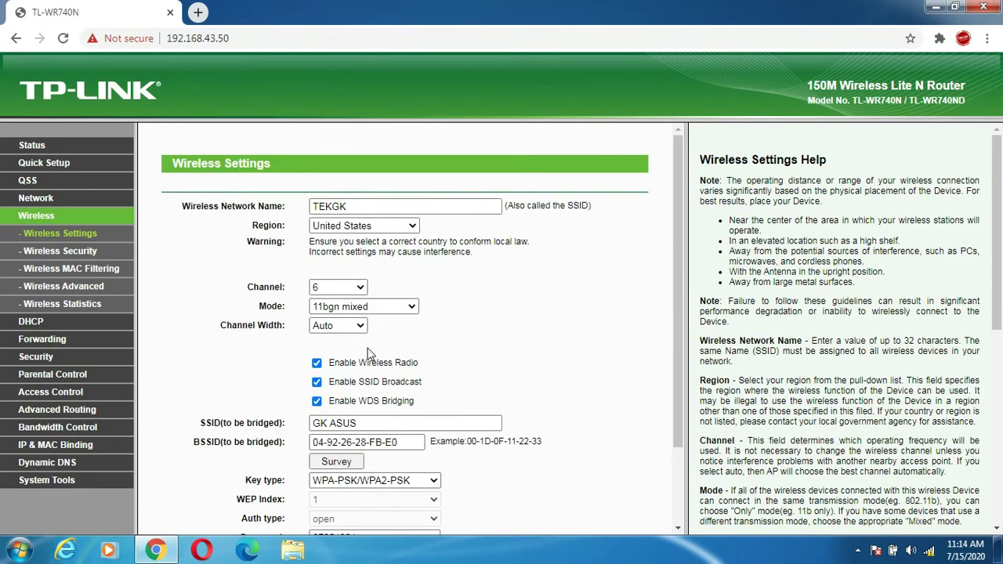
Edit the wireless password field on the Wireless Security page
left_click(76, 255)
left_click_drag(428, 303, 321, 304)
type("88")
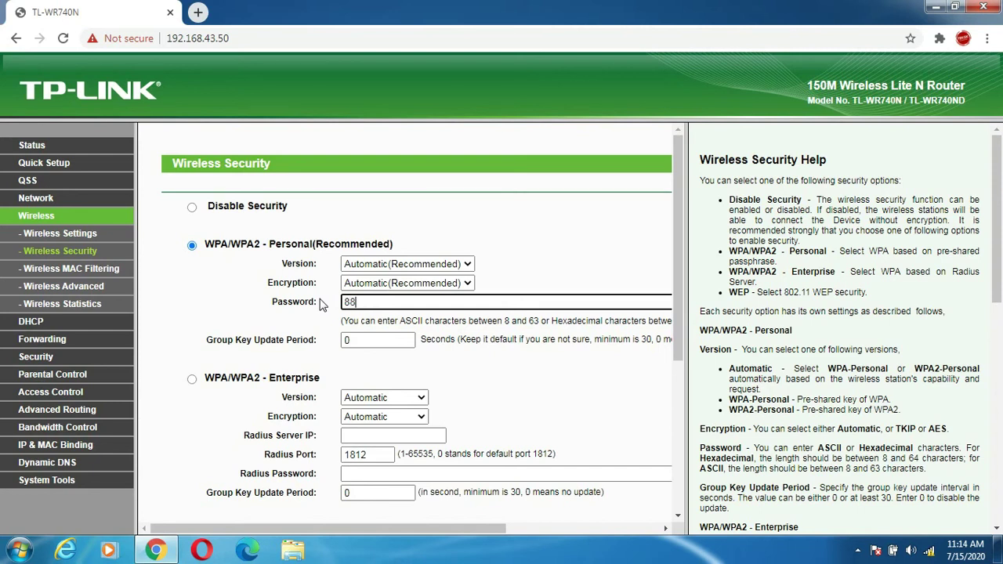
key("BackSpace")
key("BackSpace")
Save the WPA/WPA2-Personal settings, acknowledge the reboot notice, and go to DHCP Settings
scroll(330, 310, "down", 3)
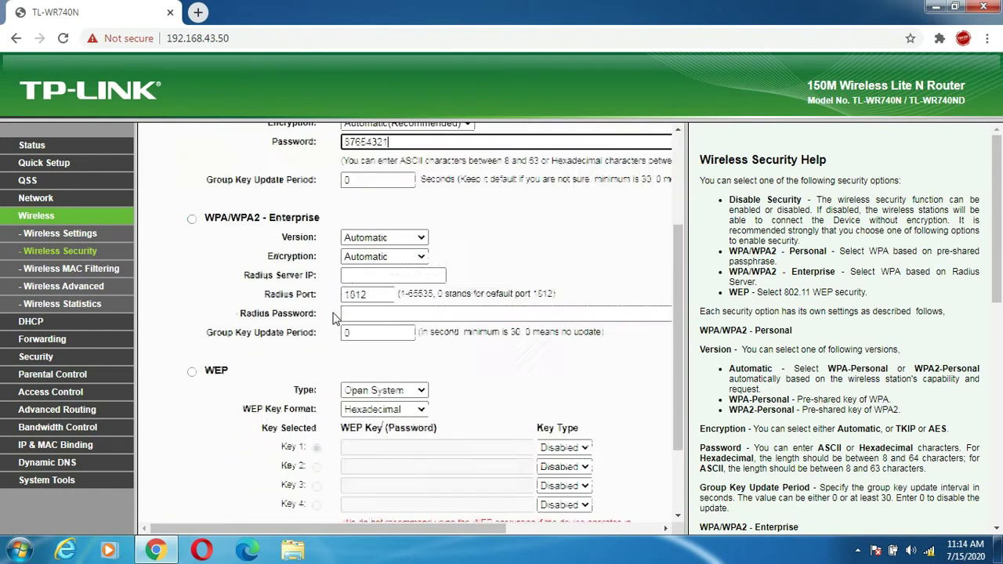
left_click(398, 493)
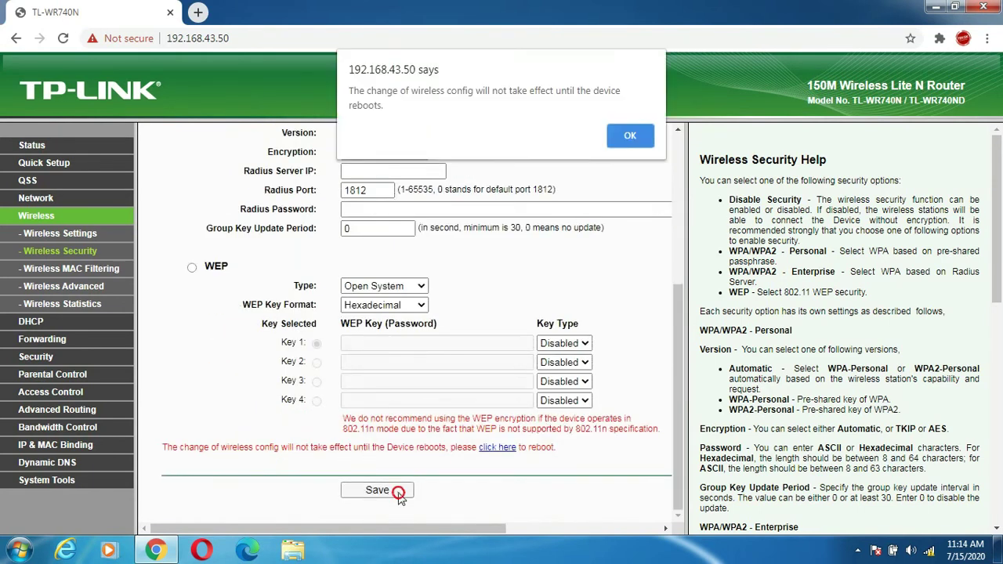
left_click(623, 143)
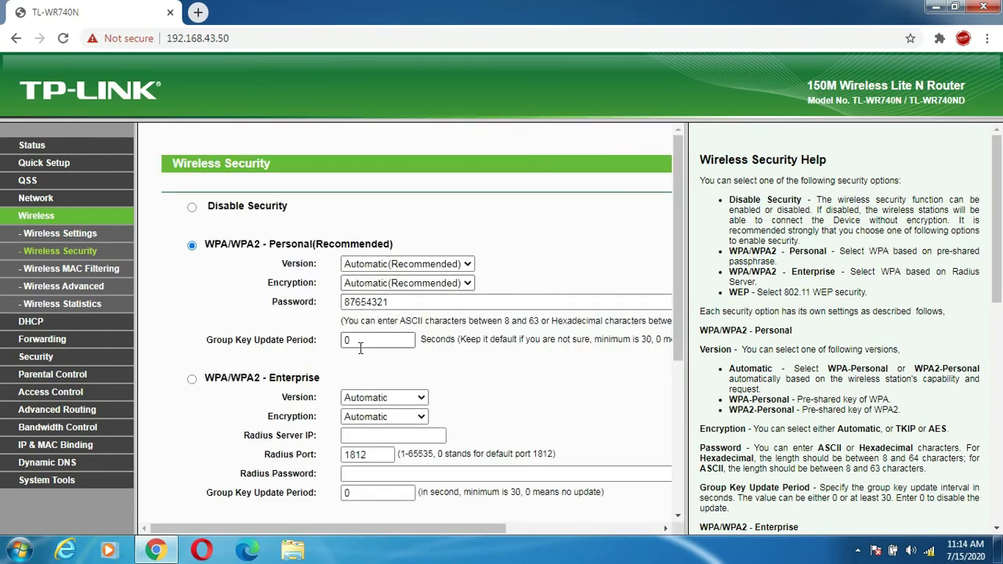
left_click(25, 325)
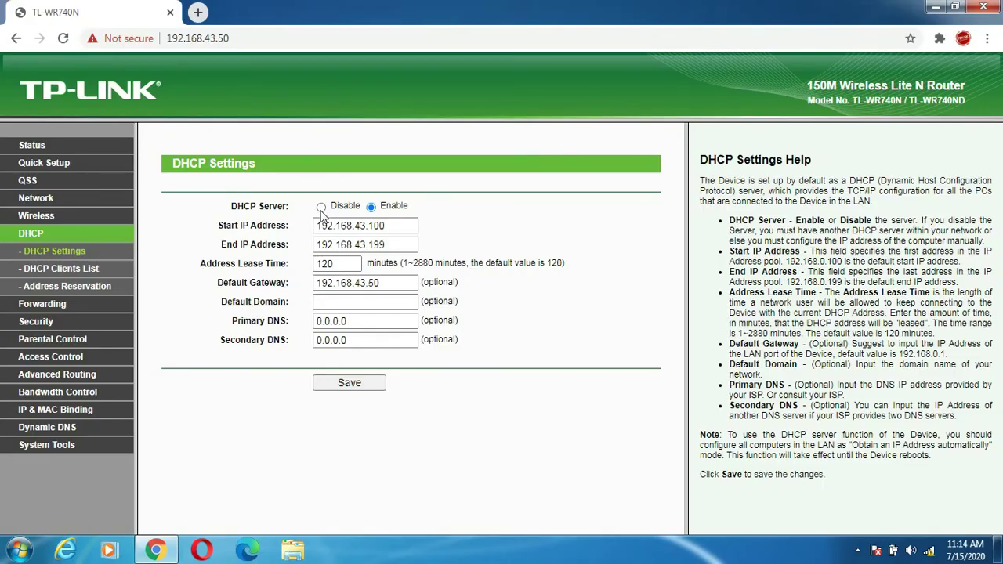
Disable the DHCP server, save, and proceed to the Reboot page
left_click(321, 208)
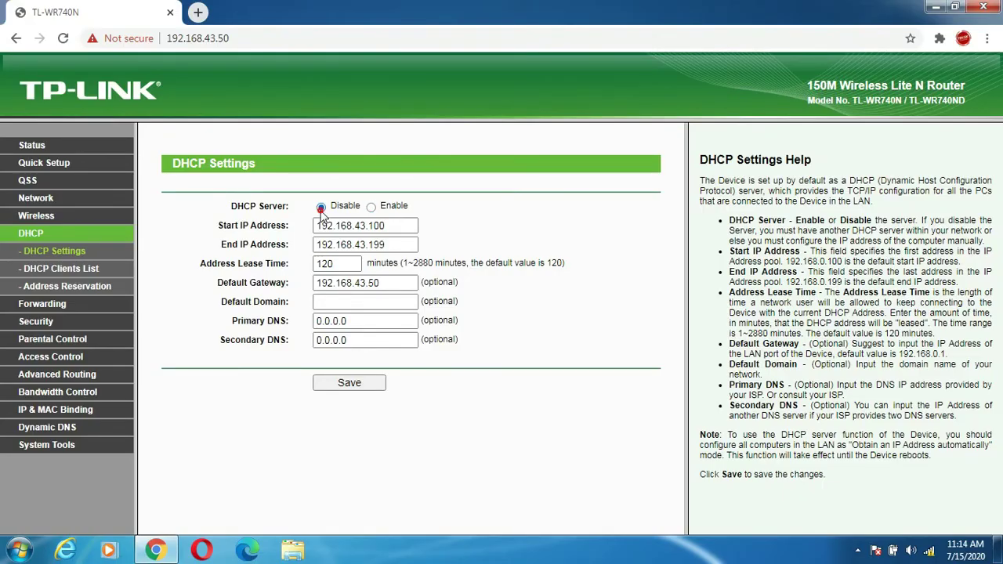
left_click(354, 385)
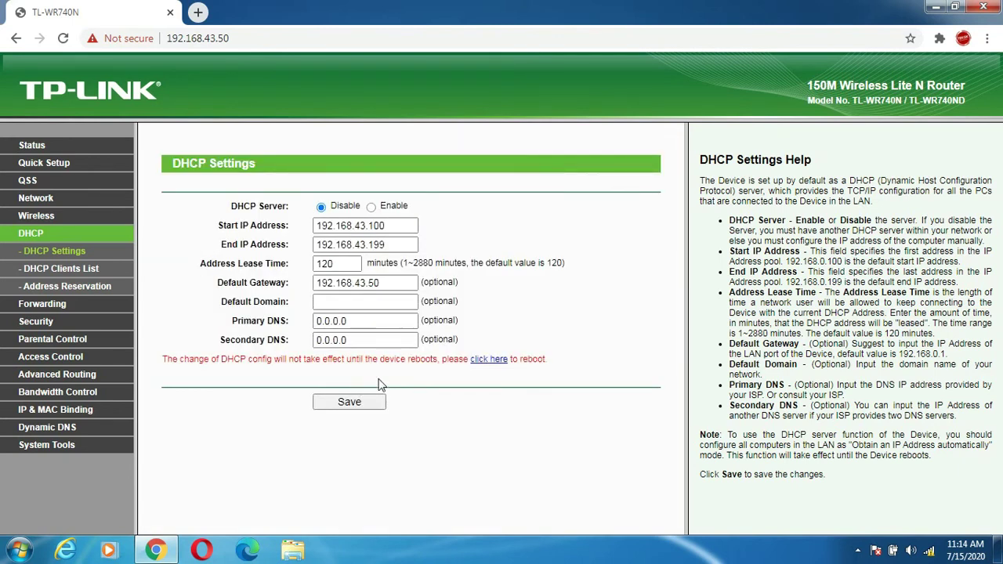
left_click(489, 362)
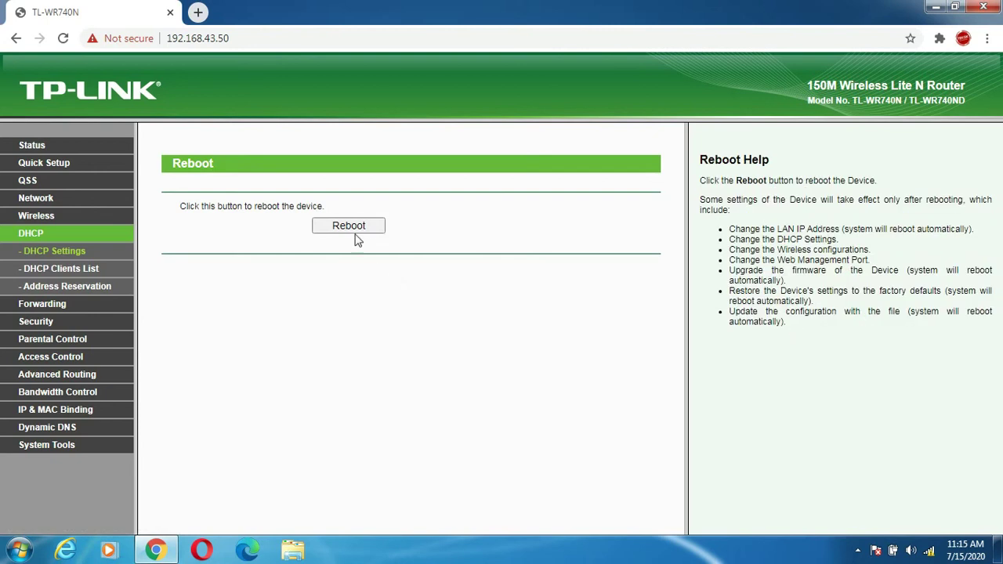
Reboot the router and confirm the 'Are you sure to reboot the Device?' prompt
left_click(356, 230)
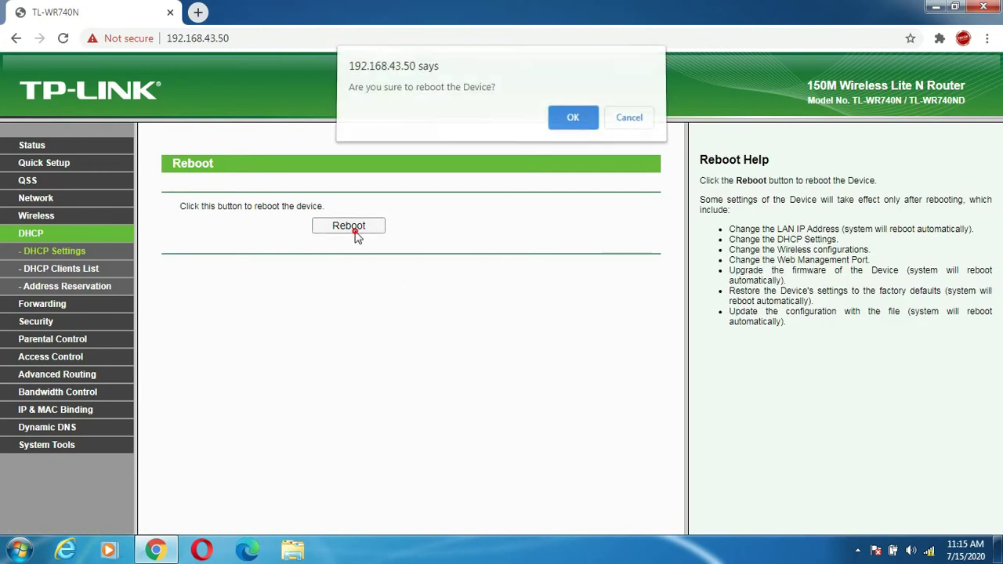
left_click(572, 123)
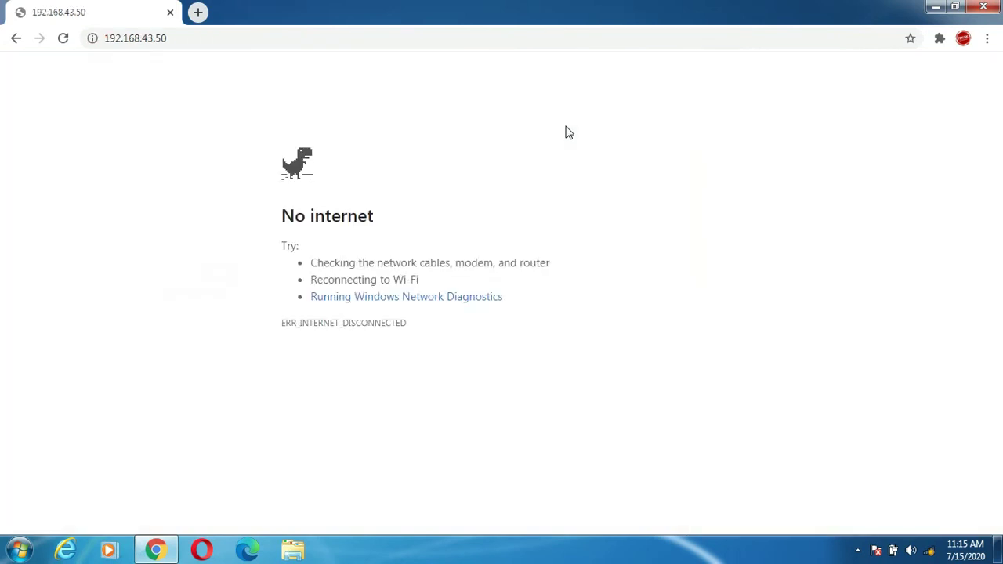
Join the TEKGK wireless network by entering its security key with characters hidden
left_click(933, 552)
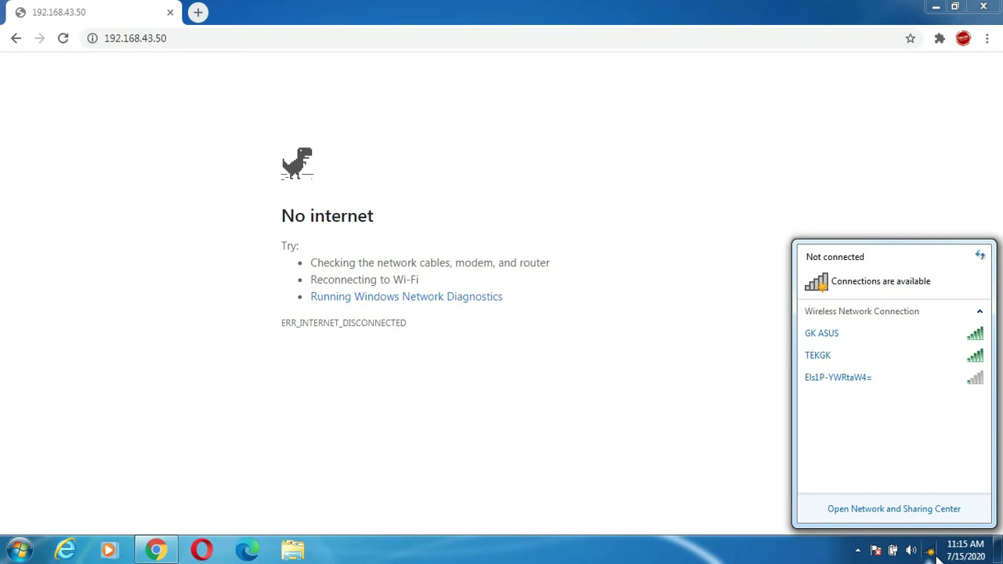
left_click(880, 359)
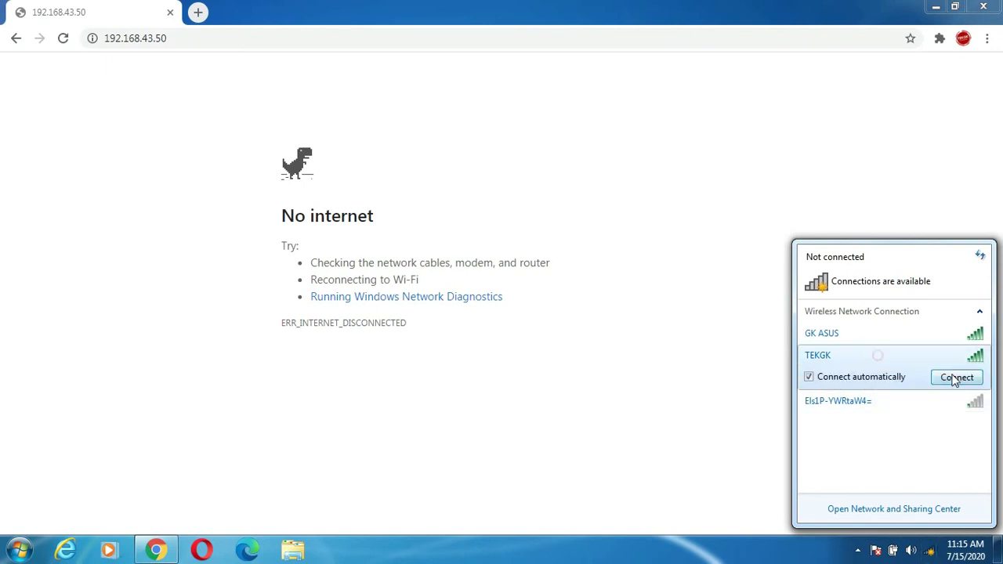
left_click(956, 378)
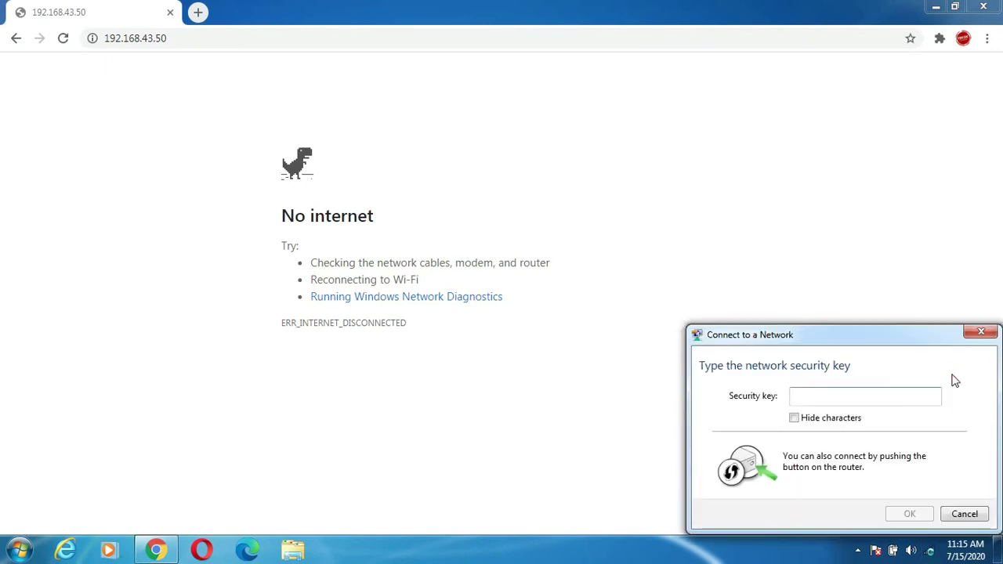
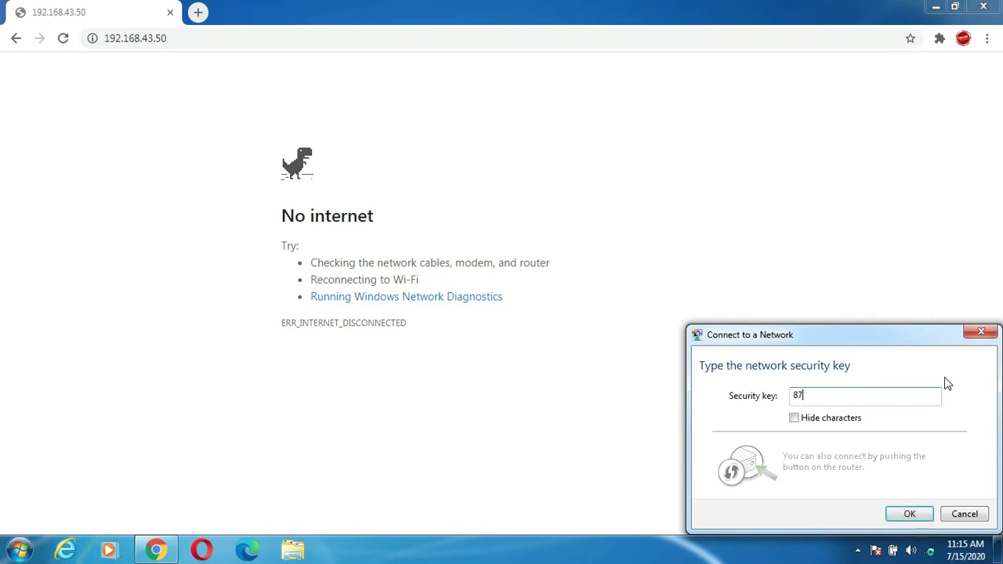
left_click(794, 418)
left_click(913, 515)
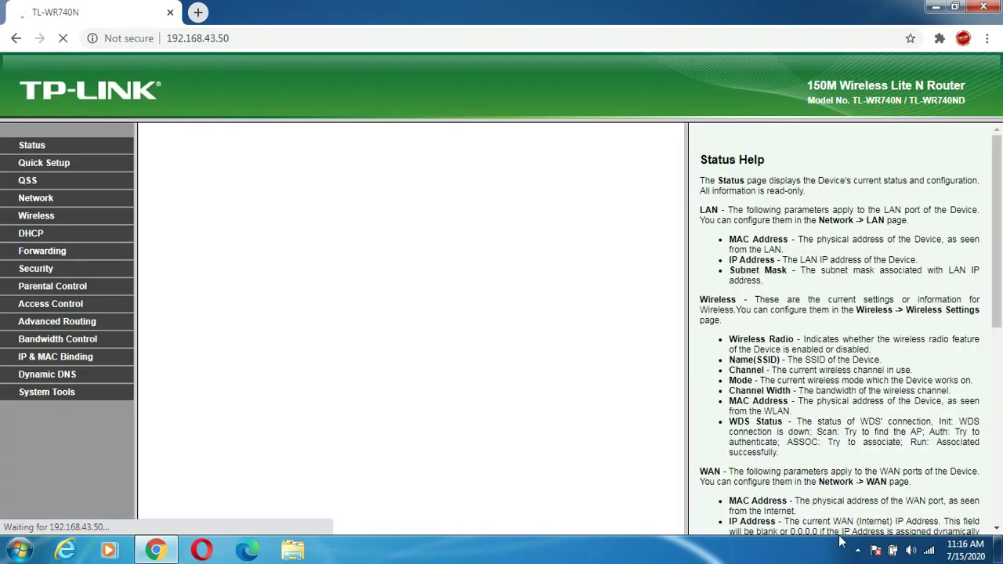
Dismiss the network location prompt and refresh the Status page showing SSID TEKGK and WDS Run
left_click(929, 555)
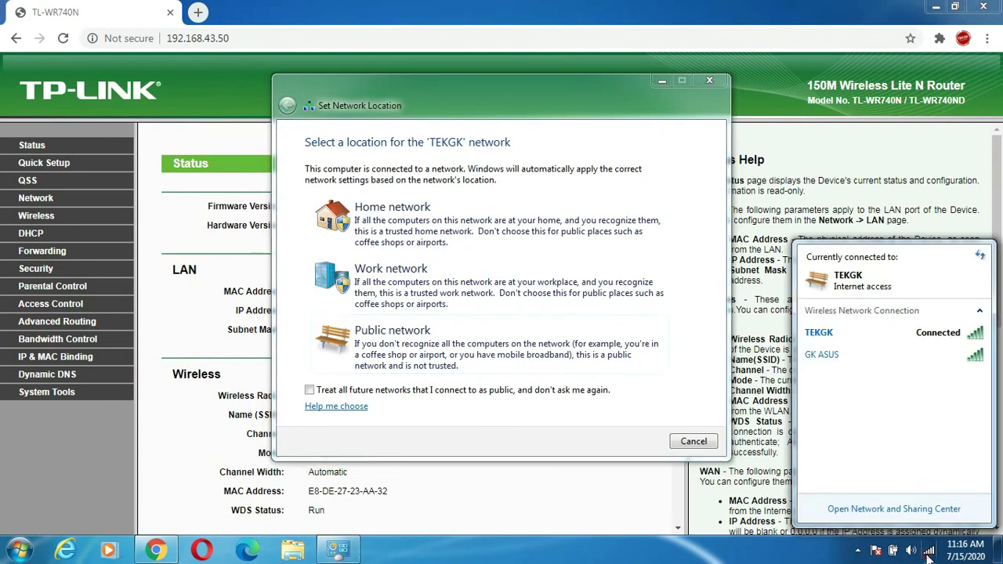
left_click(929, 555)
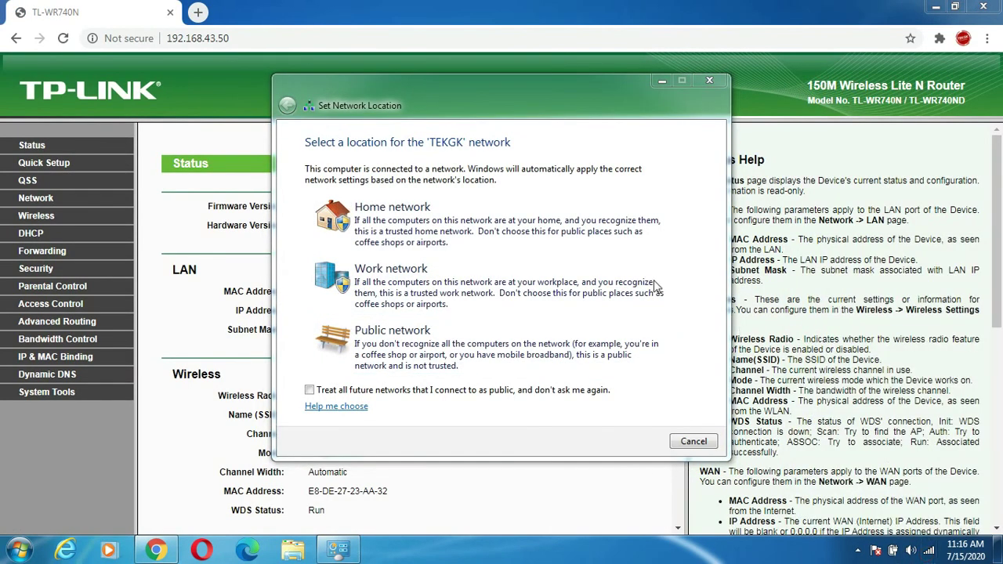
left_click(694, 441)
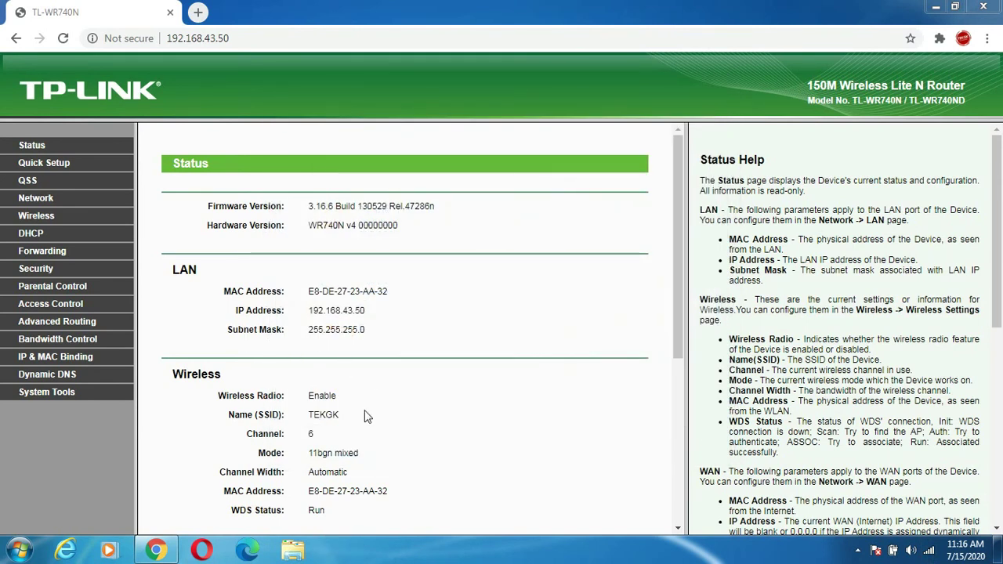
left_click_drag(679, 310, 677, 461)
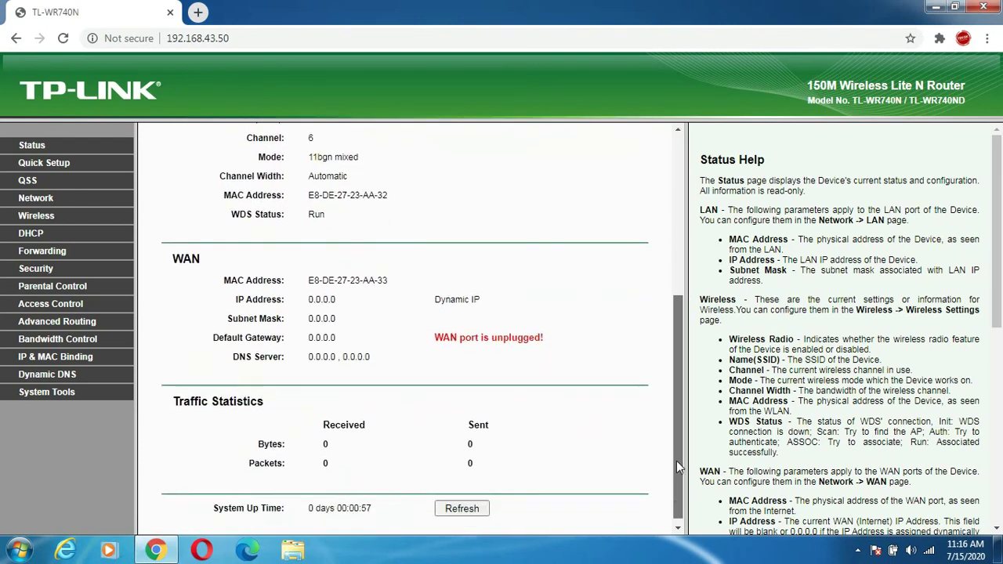
left_click(462, 502)
scroll(508, 475, "down", 10)
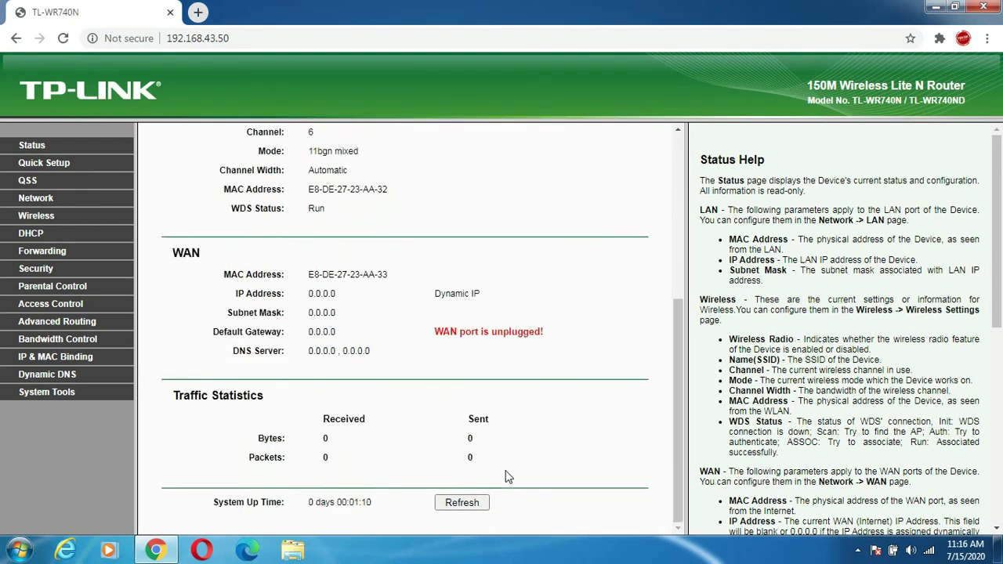
left_click(198, 12)
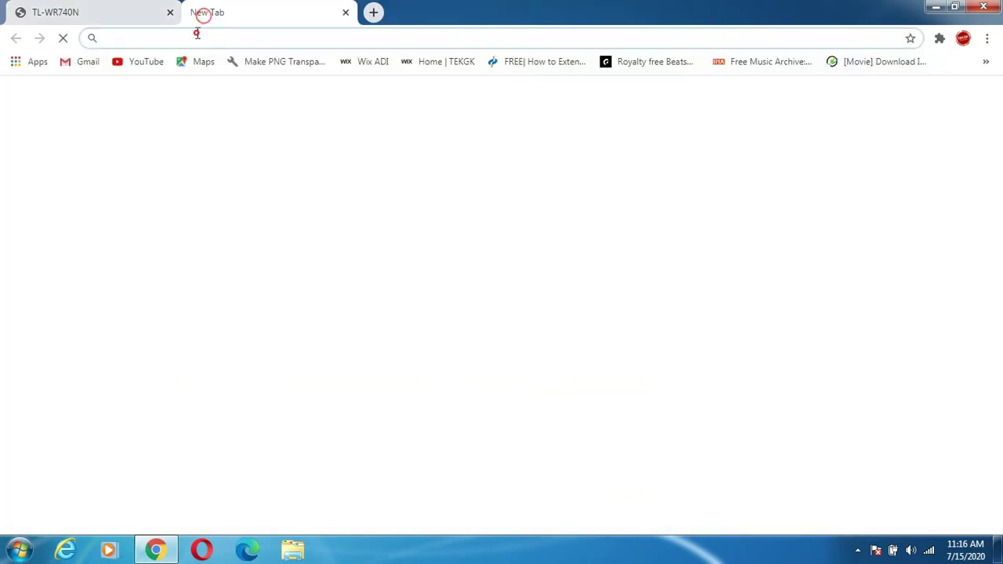
type("www")
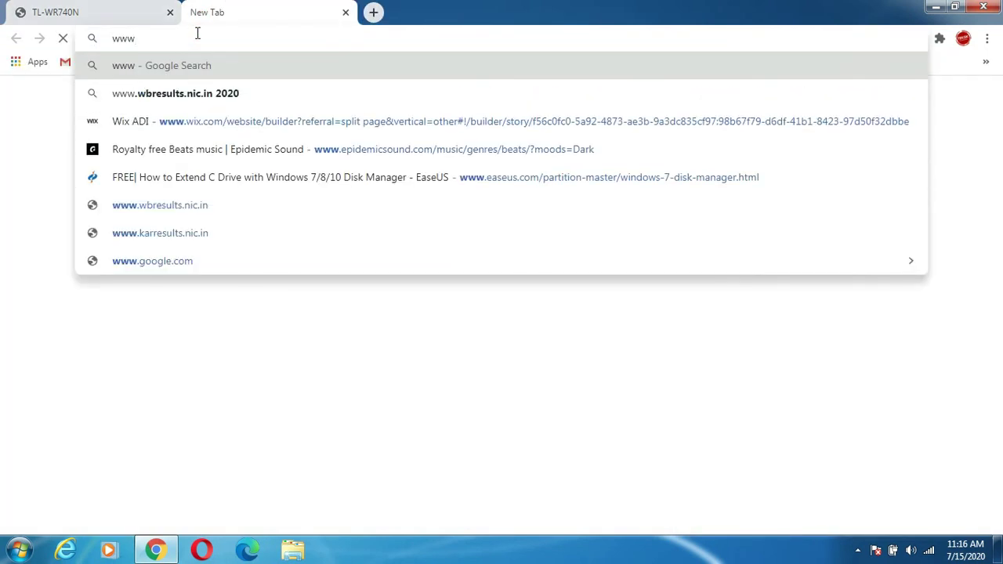
type(".goo")
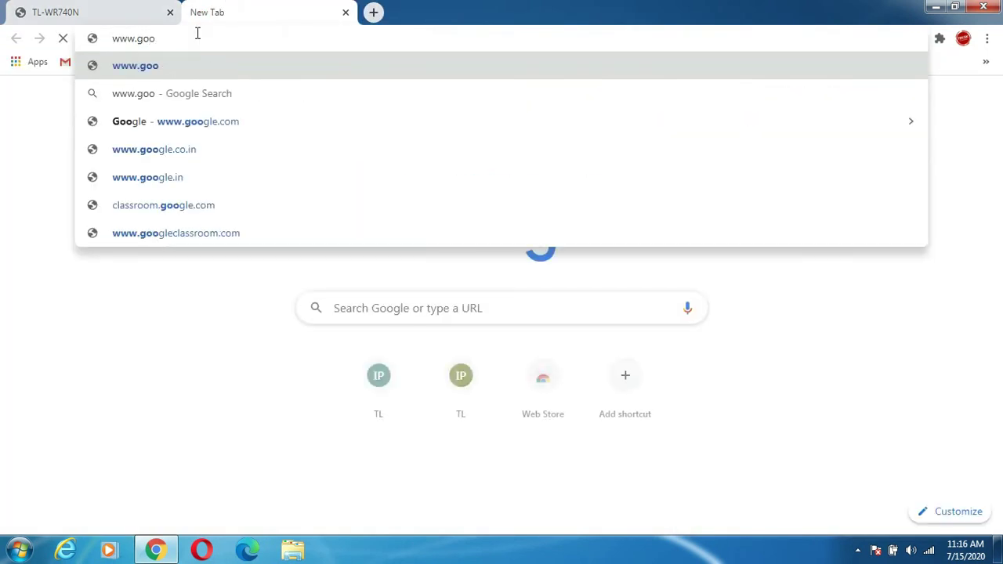
key("Down")
key("Down")
key("Return")
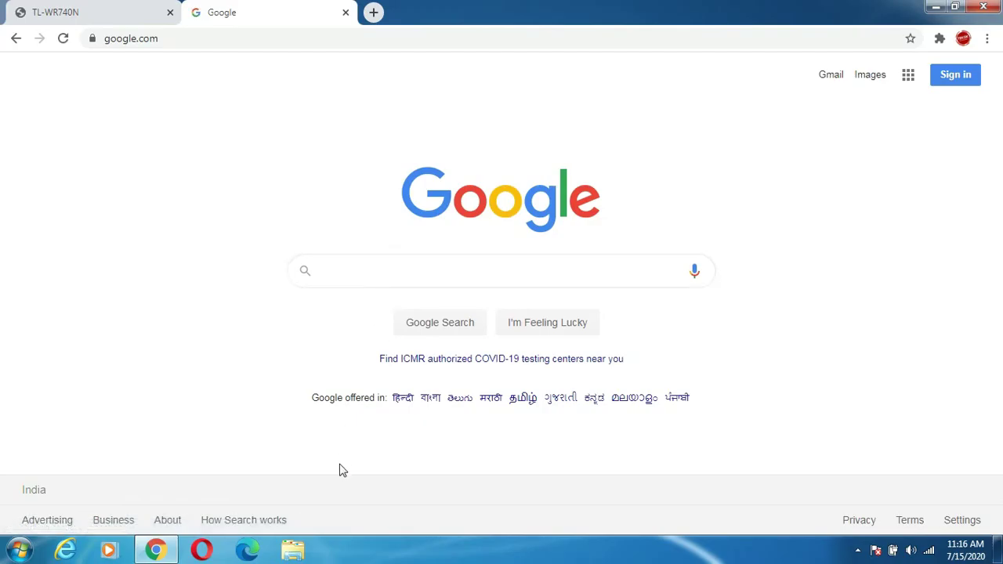
left_click(94, 12)
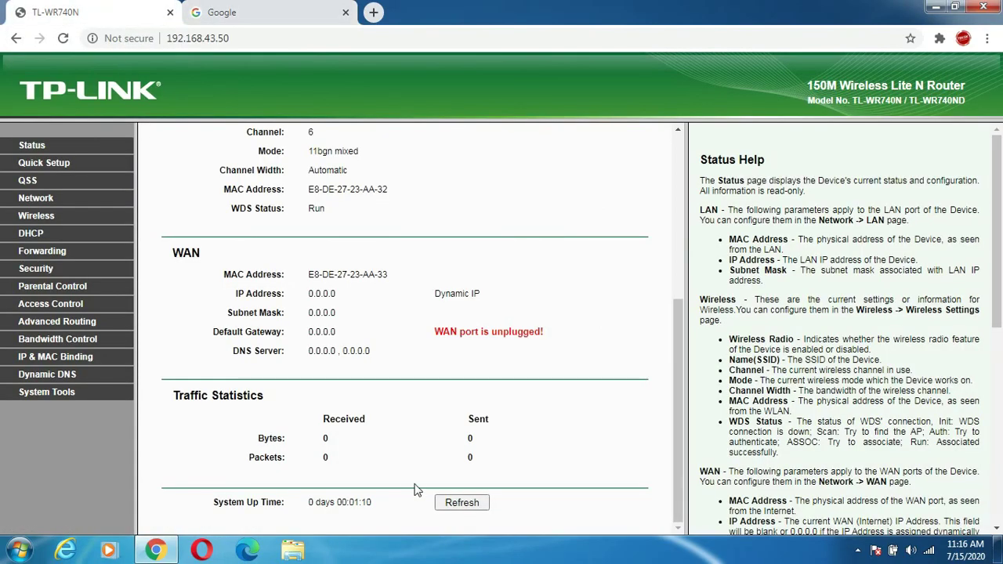
left_click(461, 502)
scroll(450, 509, "down", 4)
left_click(449, 505)
left_click(463, 497)
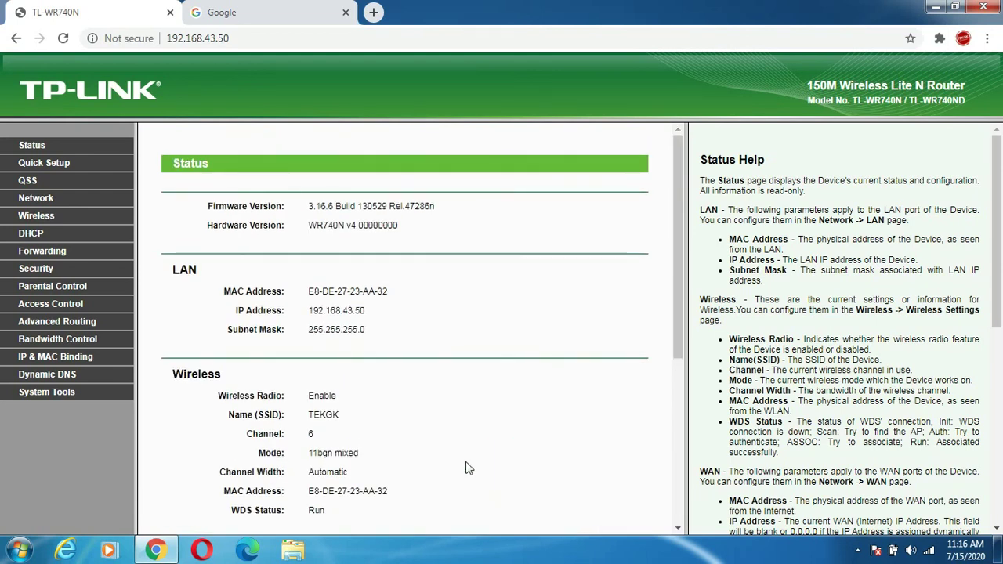
left_click(279, 40)
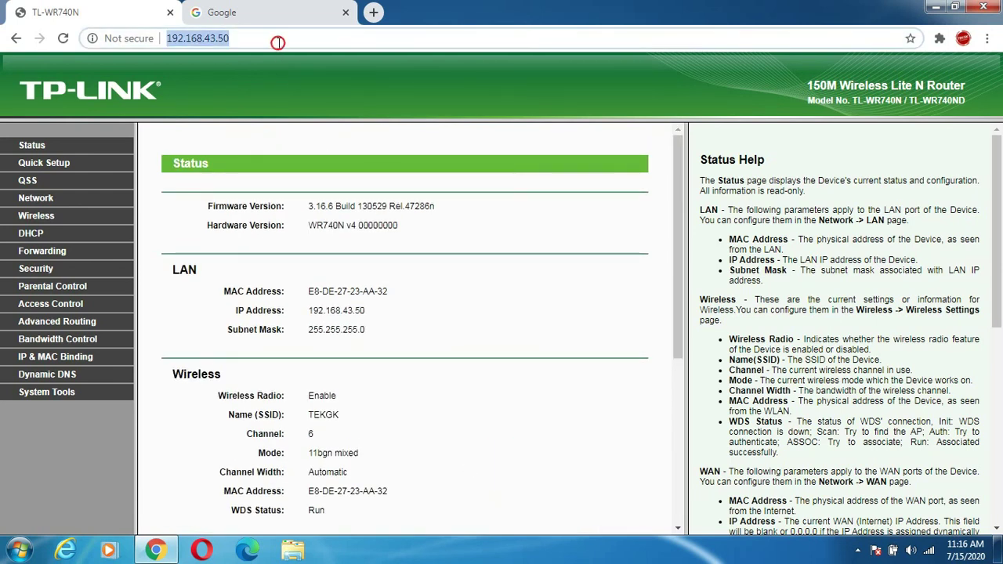
key("Return")
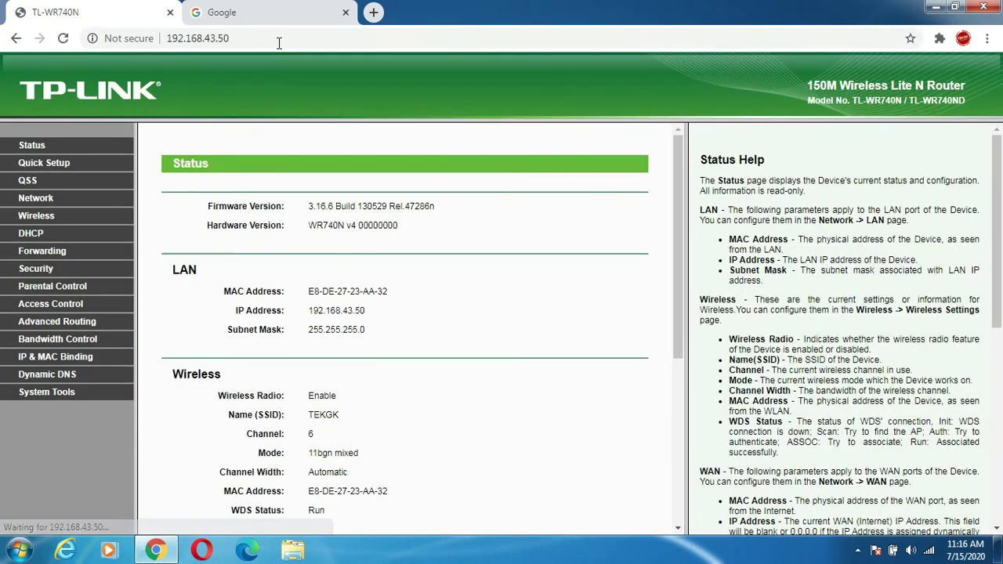
left_click(31, 180)
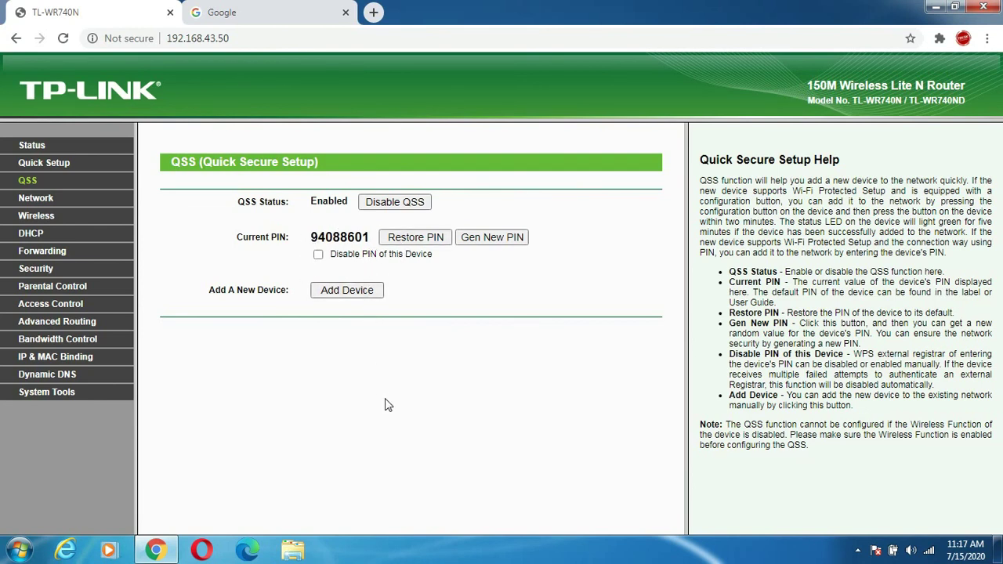
left_click(21, 147)
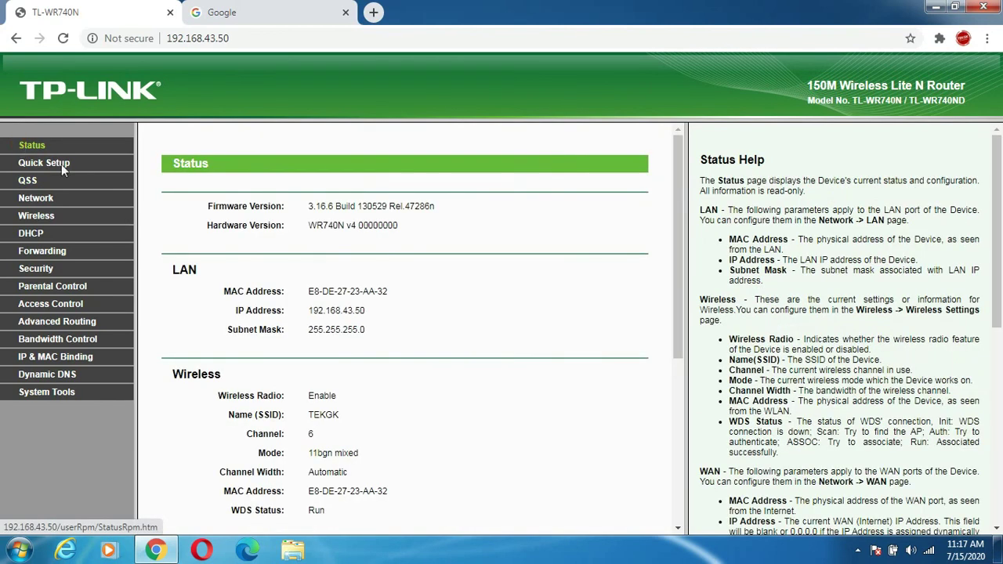